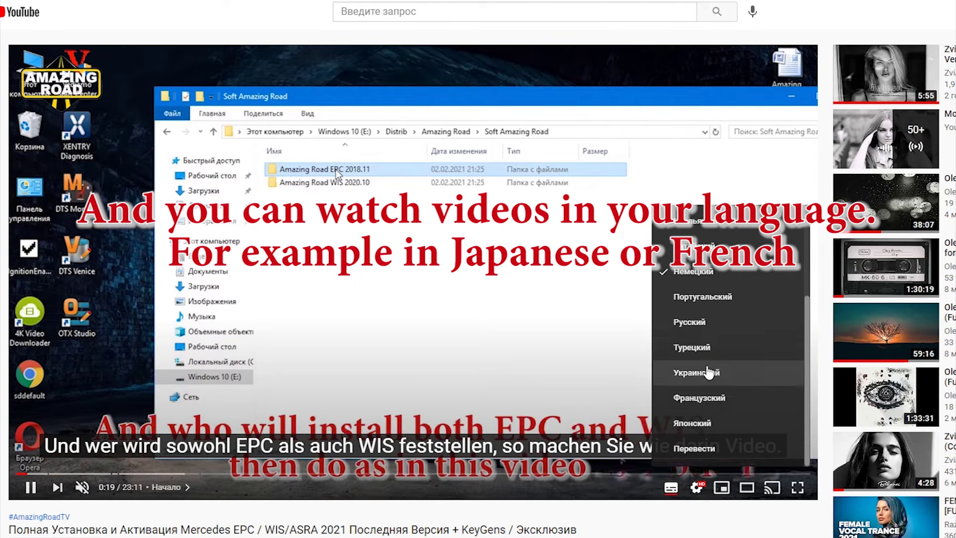
Switch the video's subtitles to Japanese.
left_click(695, 423)
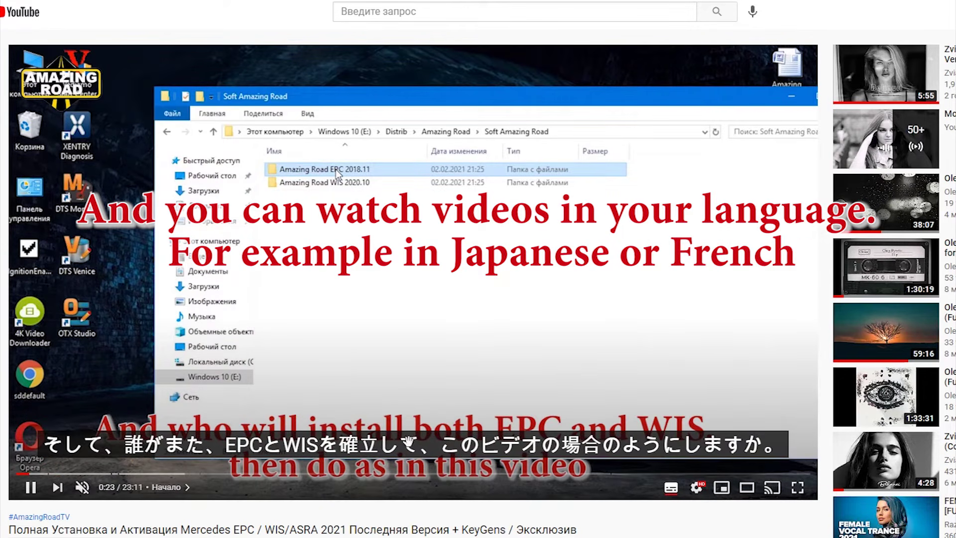
left_click(737, 411)
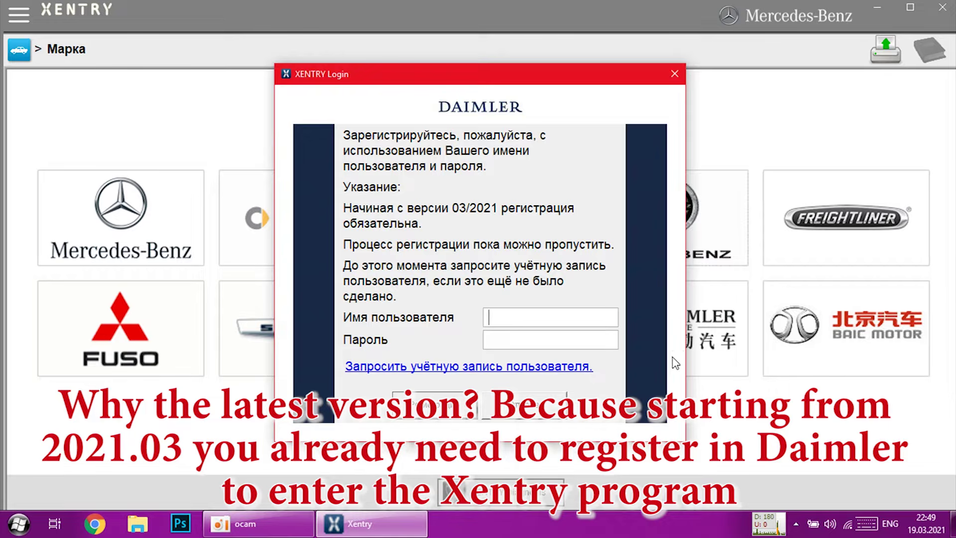
left_click_drag(519, 76, 693, 88)
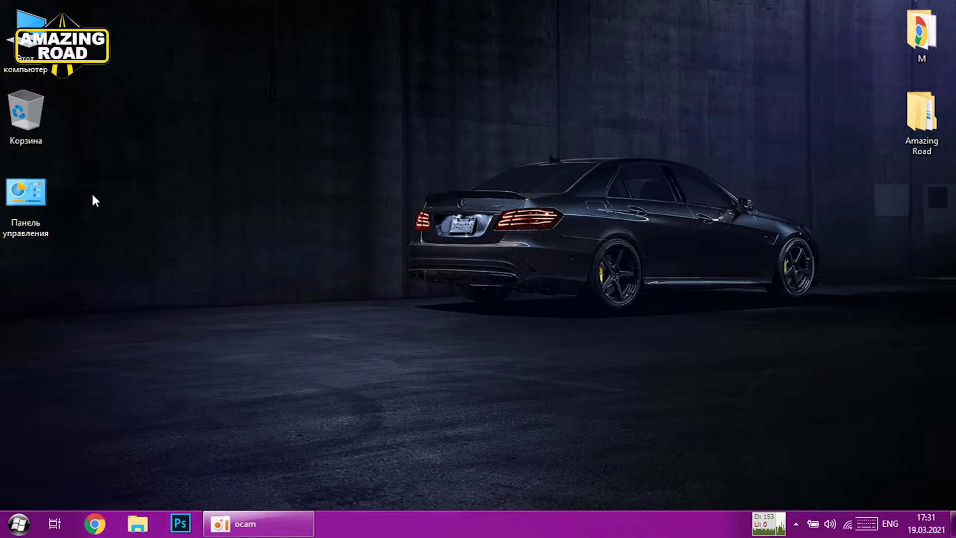
Set User Account Control to never notify in the Control Panel's user account settings, and close the window.
double_click(37, 193)
left_click(358, 308)
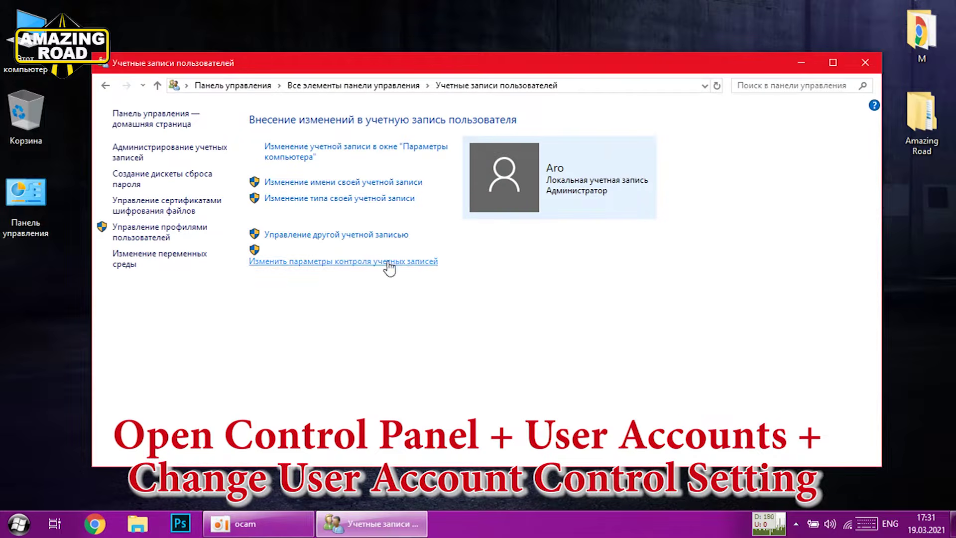
left_click(324, 262)
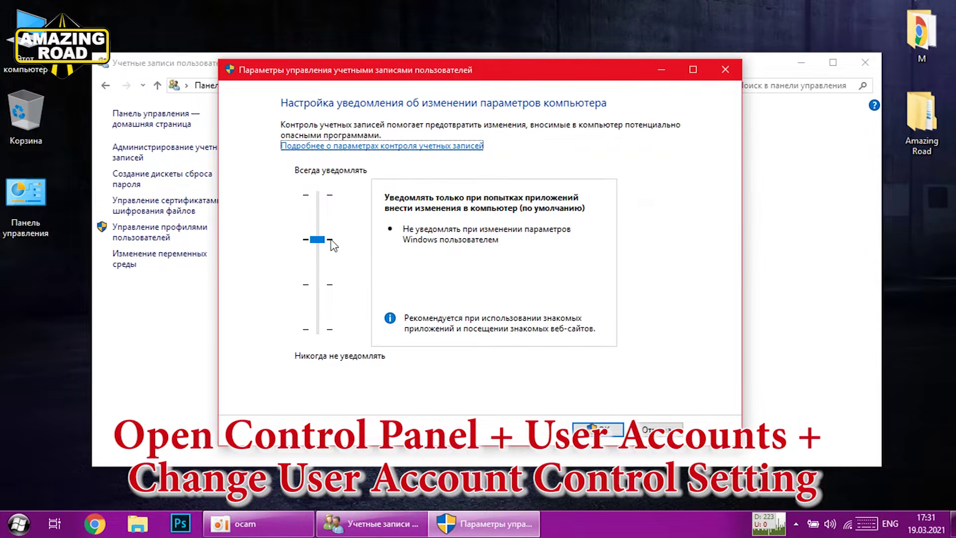
left_click_drag(319, 243, 324, 341)
left_click(597, 431)
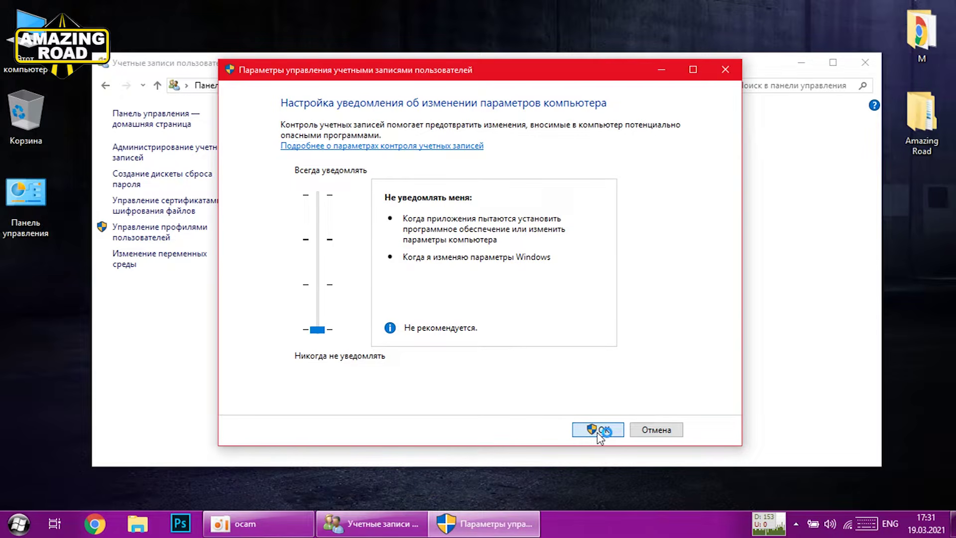
left_click(865, 62)
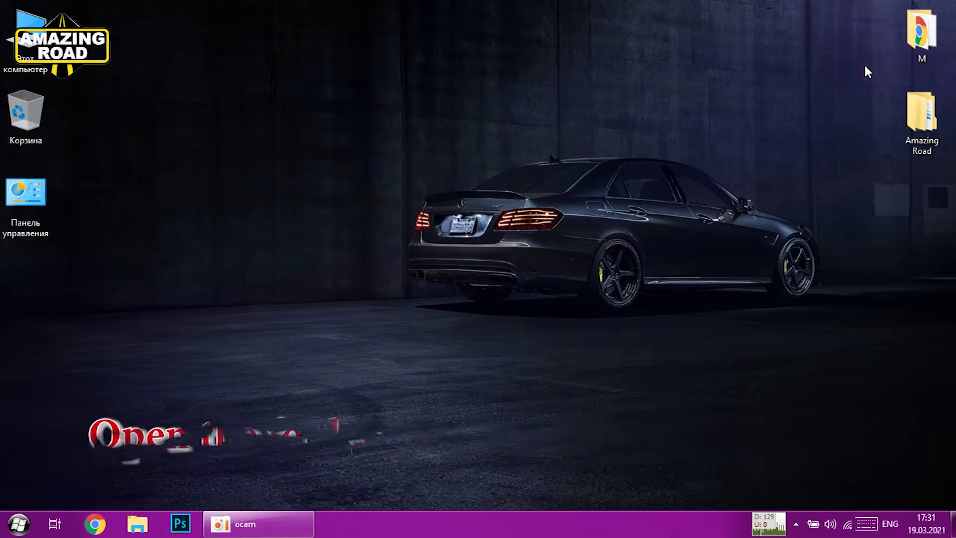
Open the XPT 20.12 Final folder inside Amazing Road Xentry PassThru 2020.12, in the desktop folder Amazing Road.
double_click(922, 124)
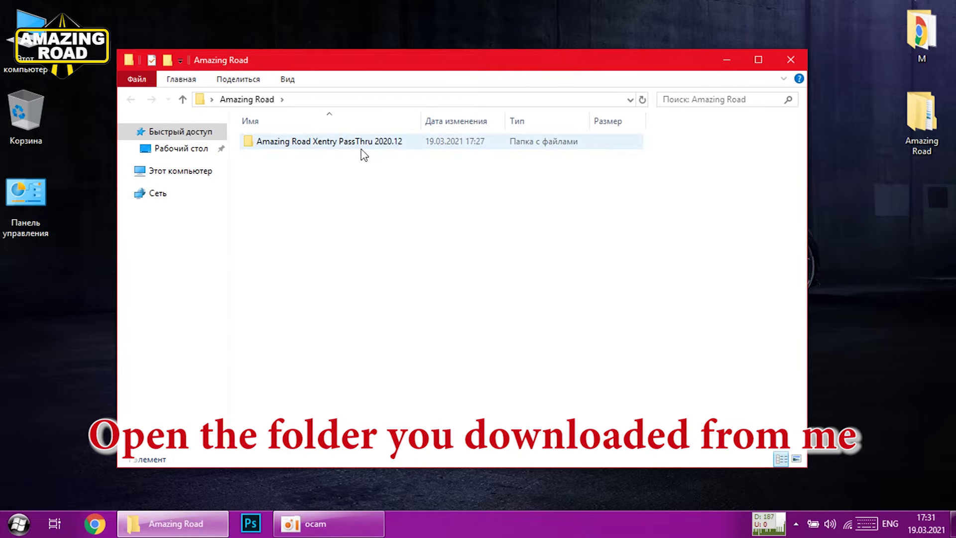
double_click(392, 143)
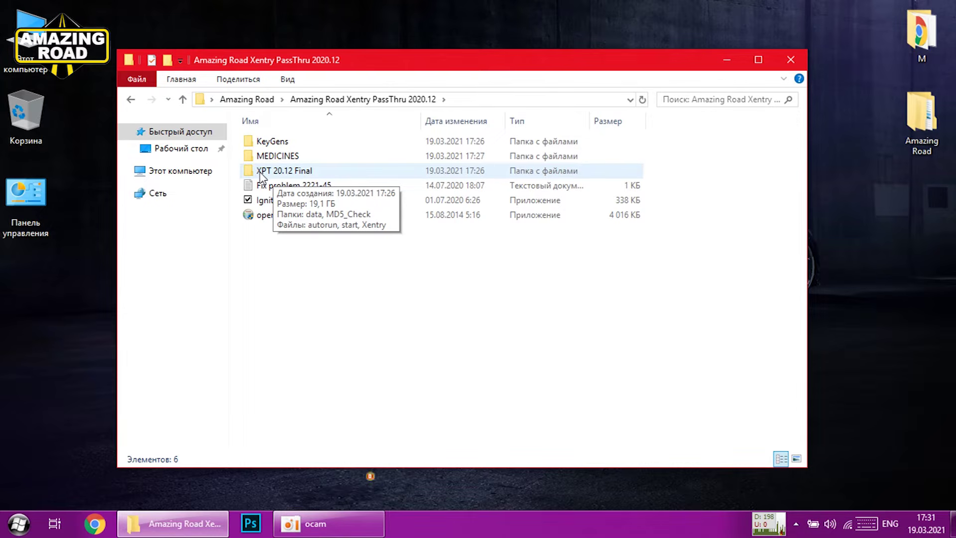
double_click(321, 171)
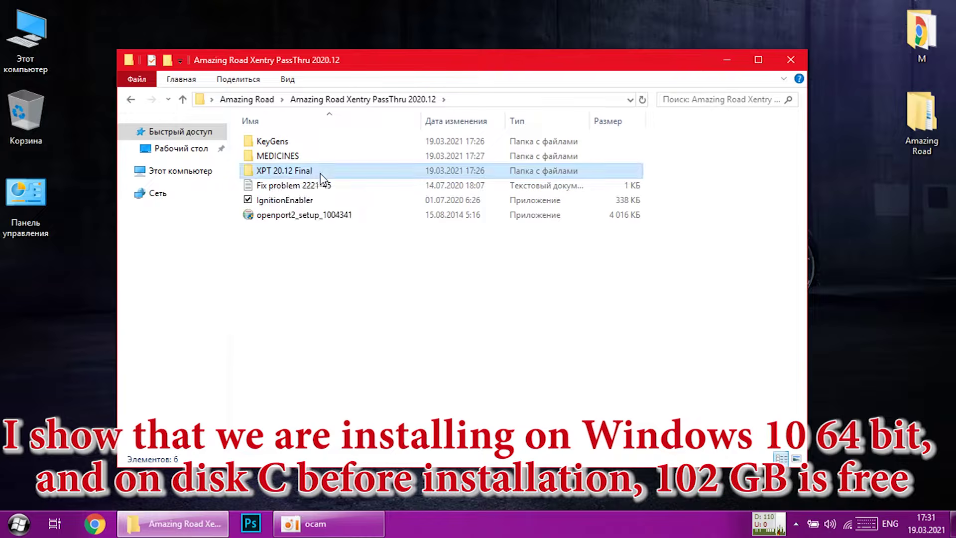
Check the computer's Windows edition and system type, and the free space on drive C.
right_click(43, 45)
left_click(90, 211)
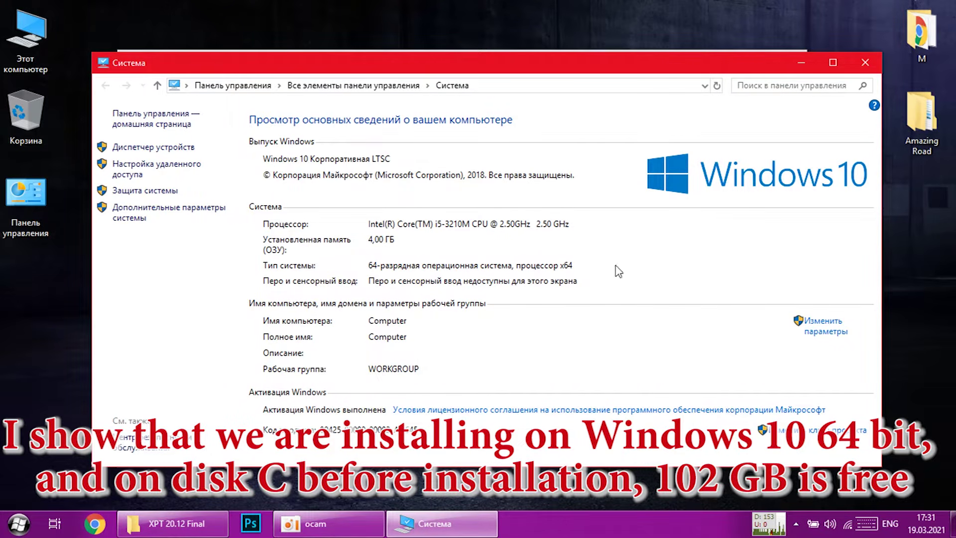
left_click(864, 64)
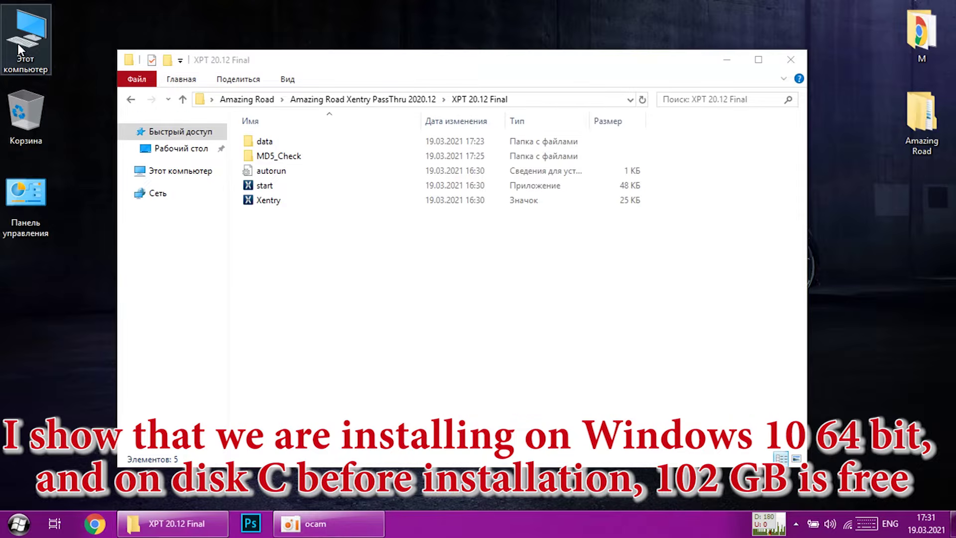
double_click(26, 37)
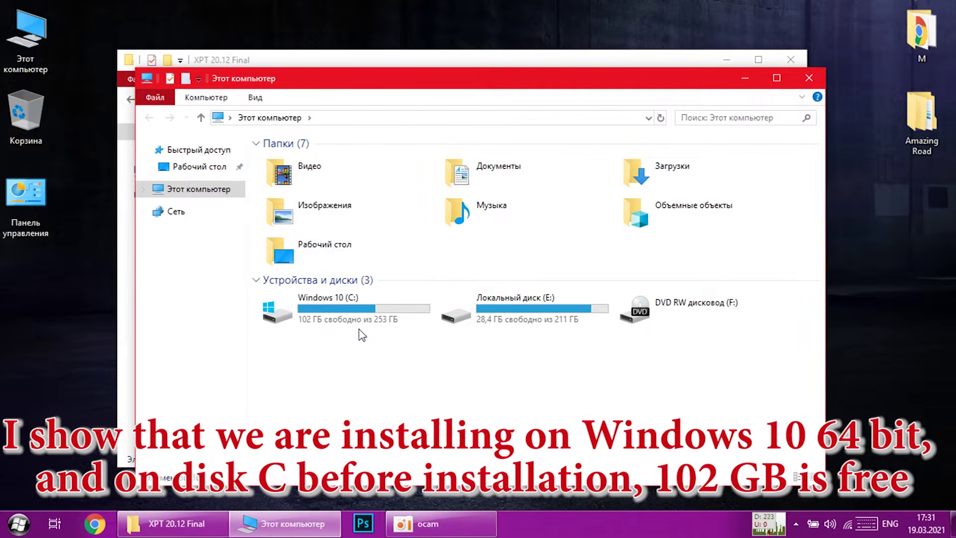
mouse_move(314, 316)
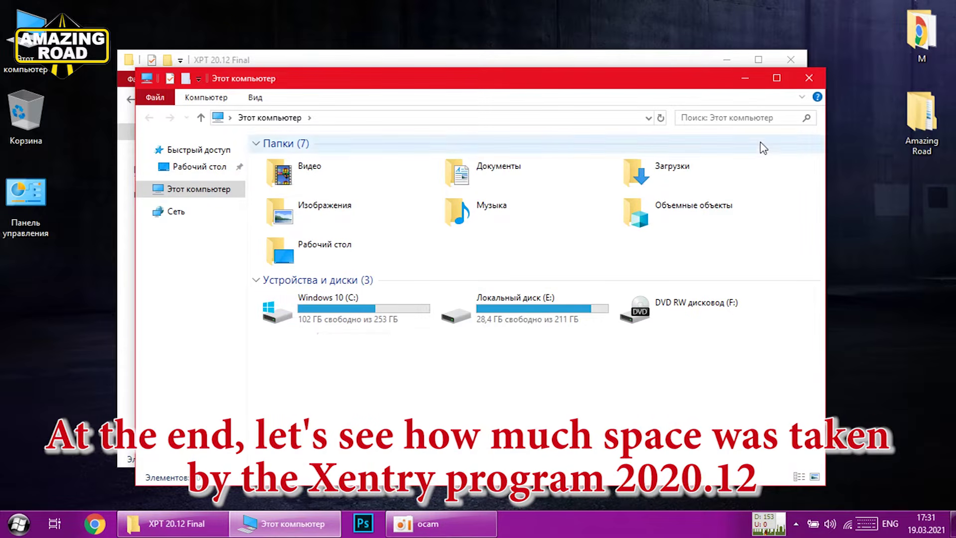
left_click(808, 79)
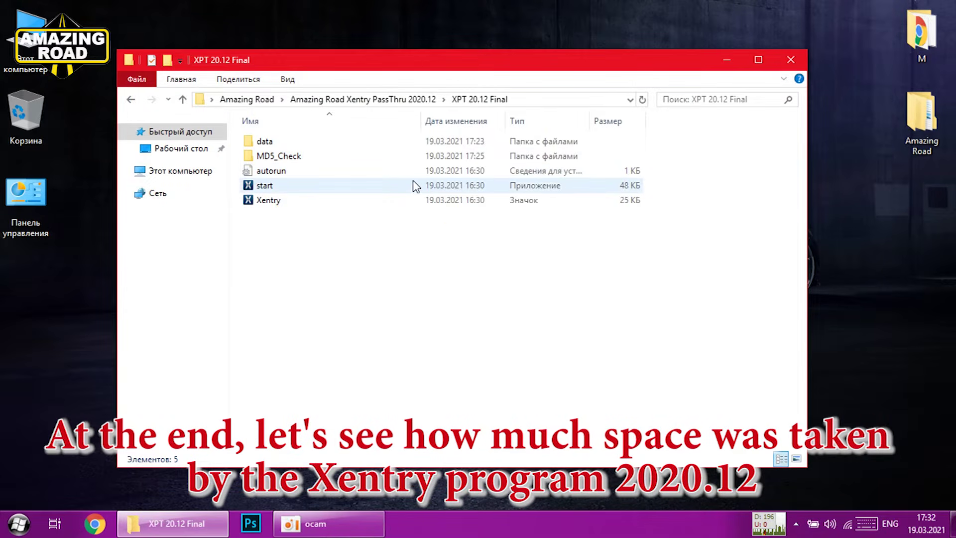
Run the start application in the XPT 20.12 Final folder as administrator and allow it past the security warning.
mouse_move(413, 186)
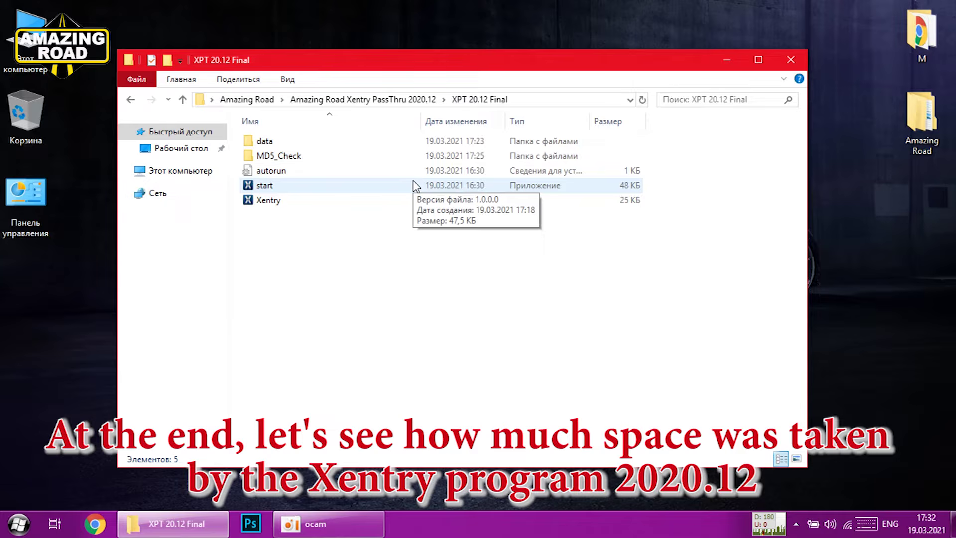
left_click(274, 189)
left_click(325, 241)
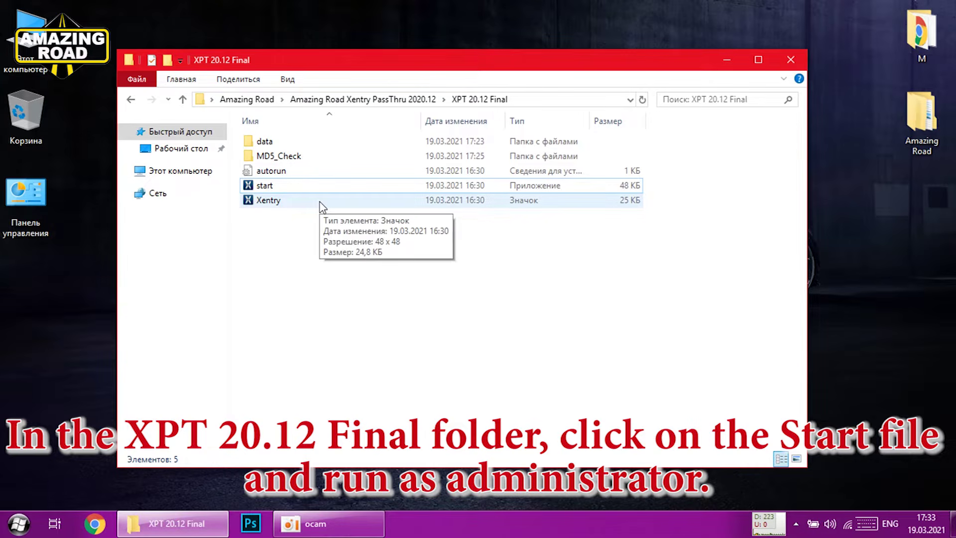
left_click(291, 189)
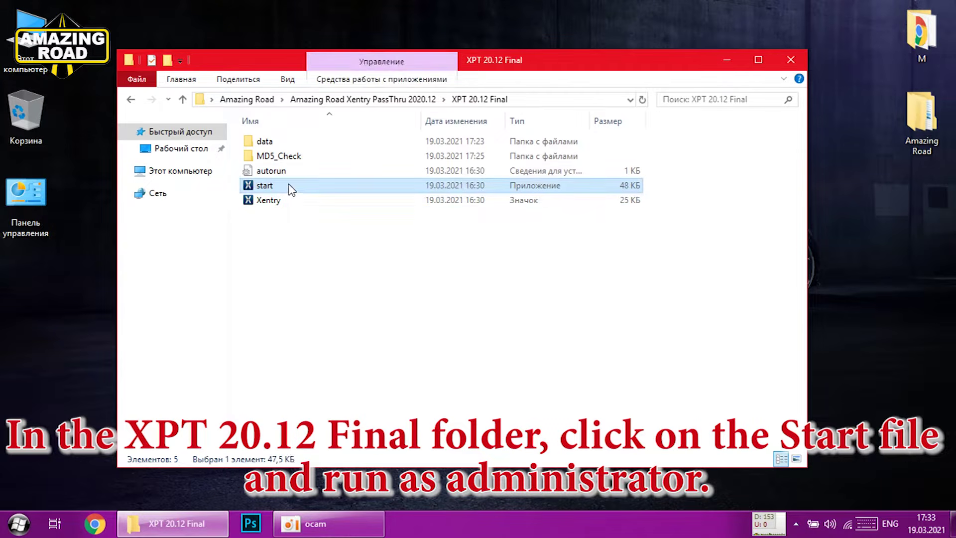
right_click(291, 189)
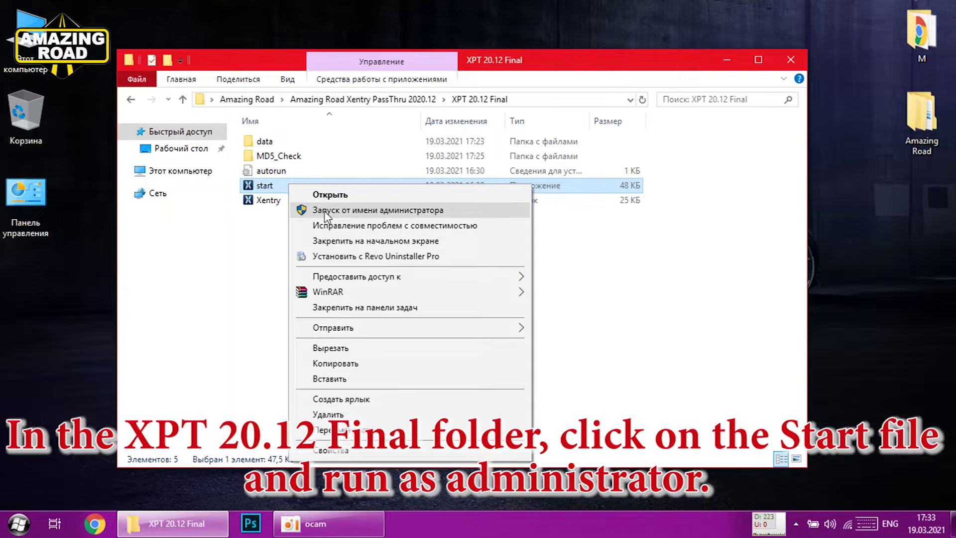
left_click(324, 211)
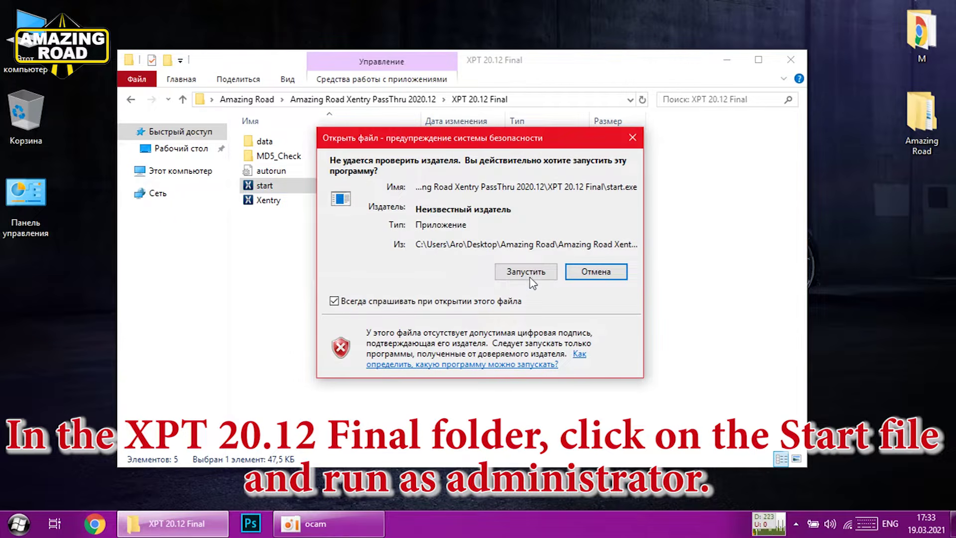
left_click(529, 278)
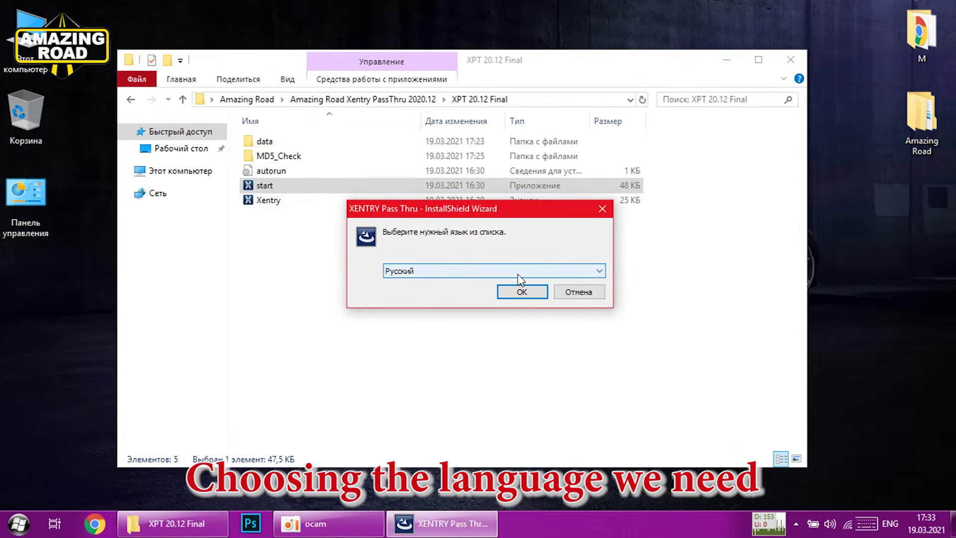
Keep Russian as the installer language, start installing the required components, and minimize the folder window.
left_click(599, 270)
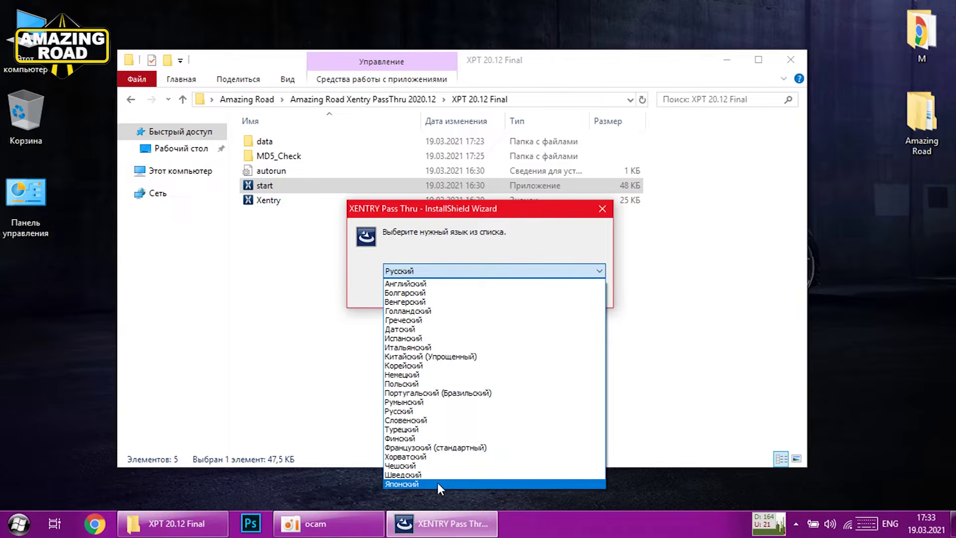
left_click(441, 273)
left_click(507, 292)
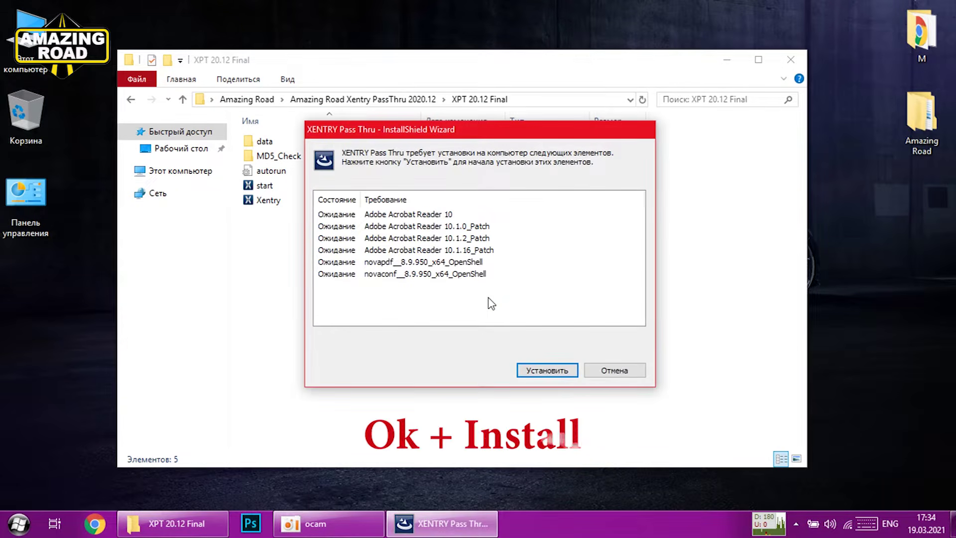
left_click(552, 374)
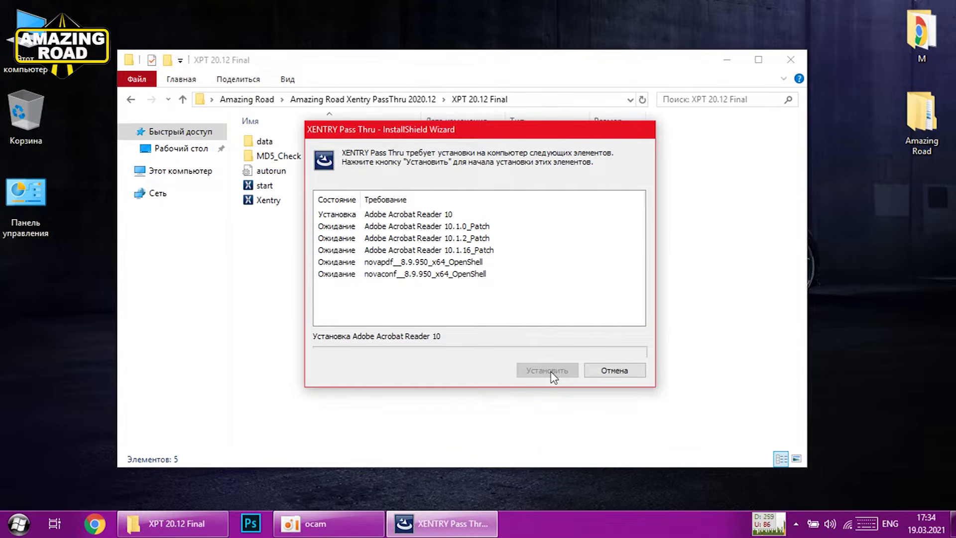
left_click(727, 56)
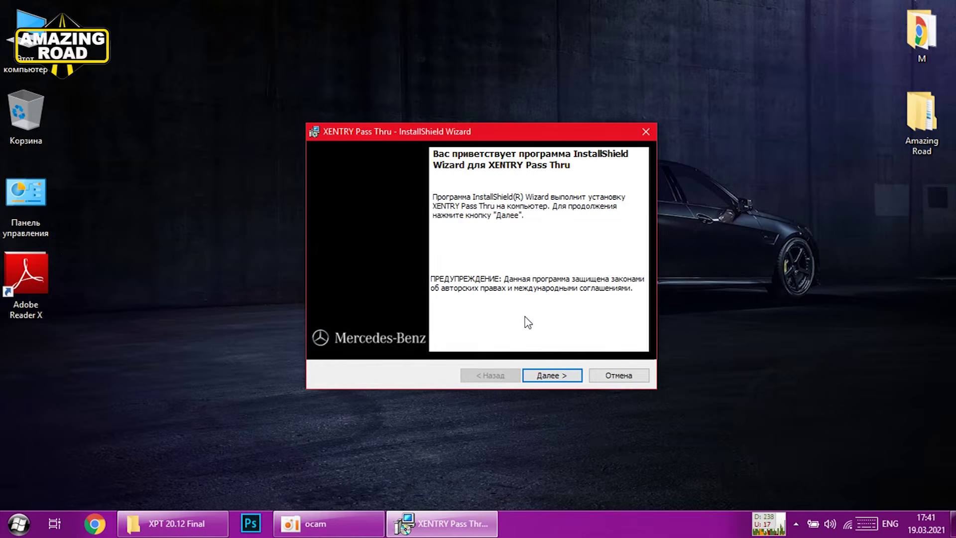
Install XENTRY Pass Thru as a USA/Canada client with the licence accepted and default folder and components, and finish the wizard.
left_click(549, 376)
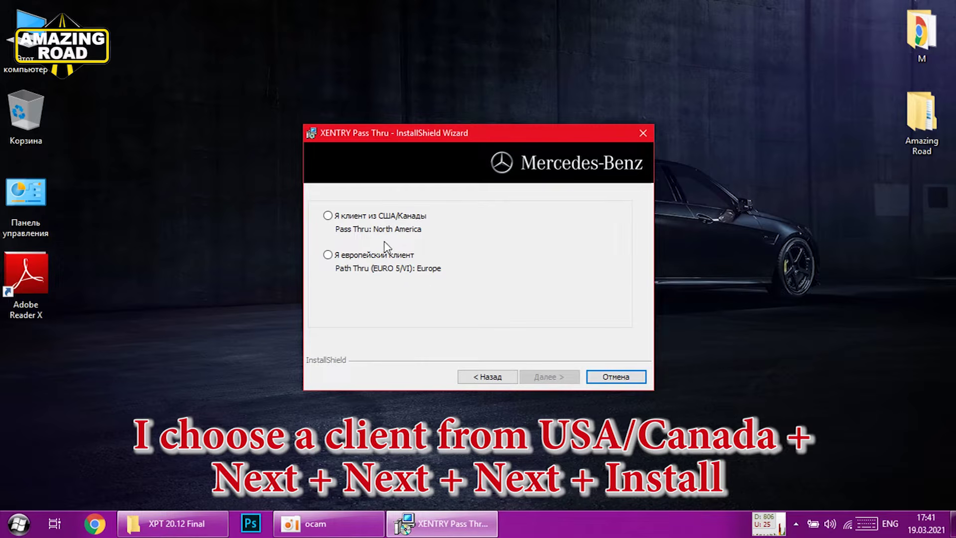
left_click(330, 218)
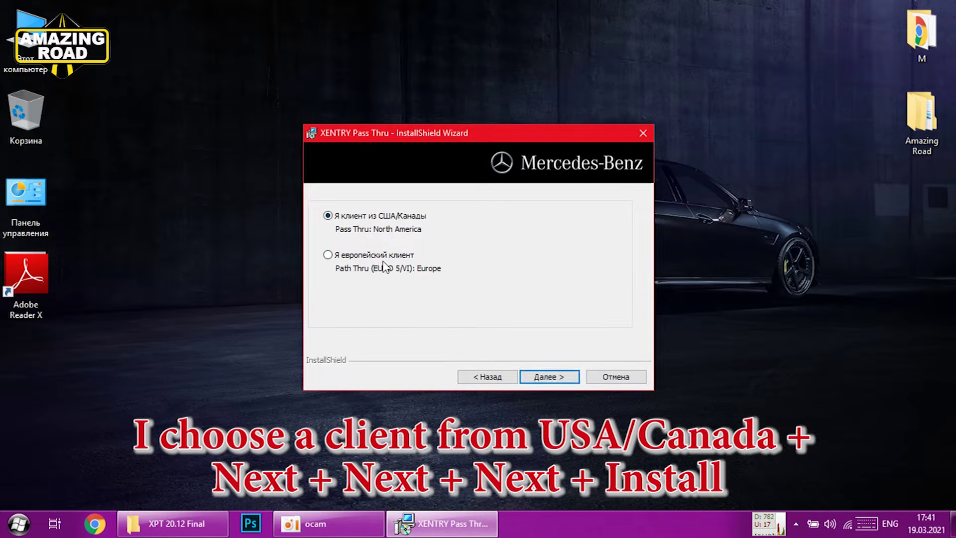
left_click(553, 377)
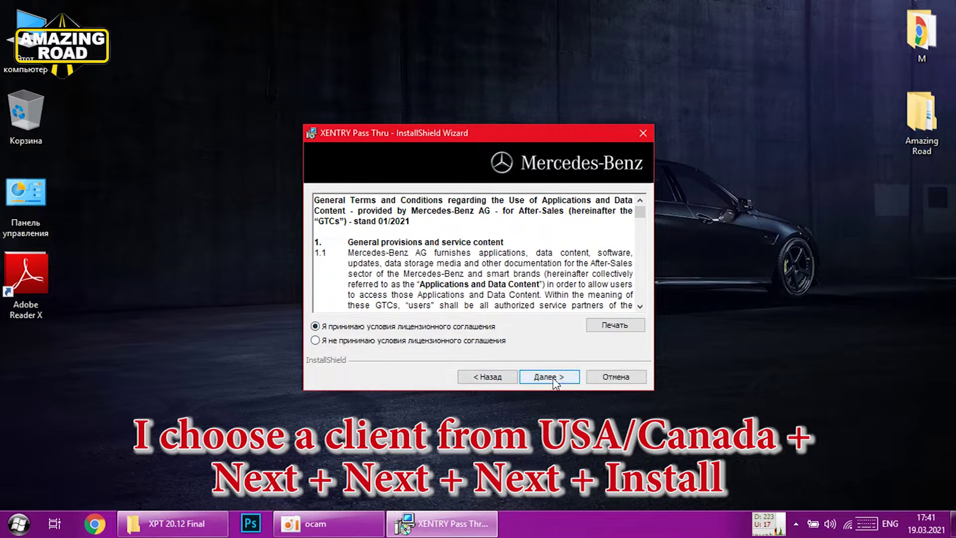
left_click(548, 377)
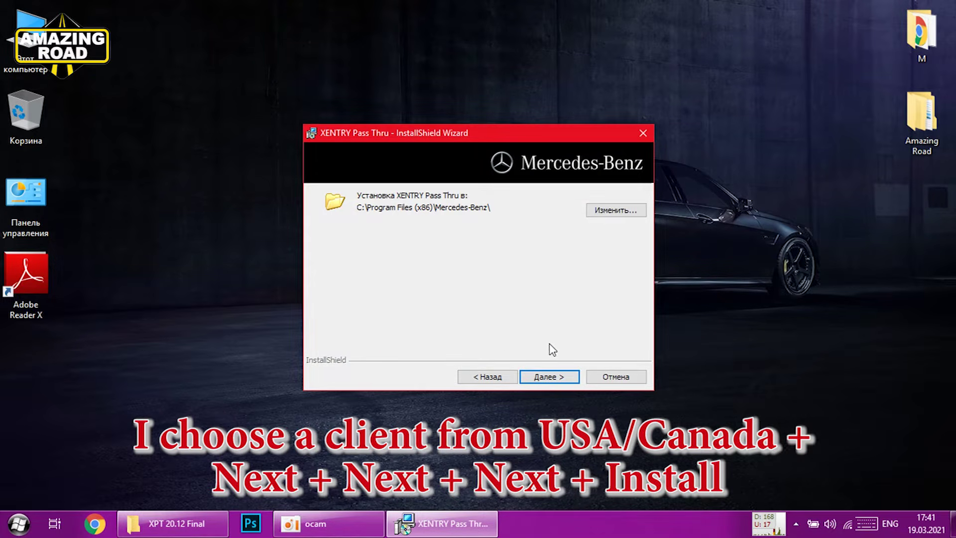
left_click(553, 376)
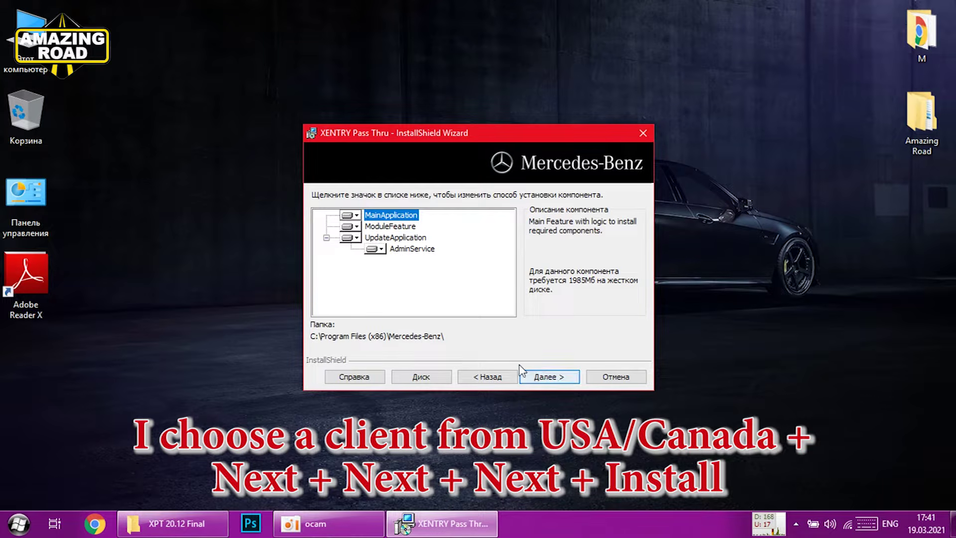
left_click(547, 376)
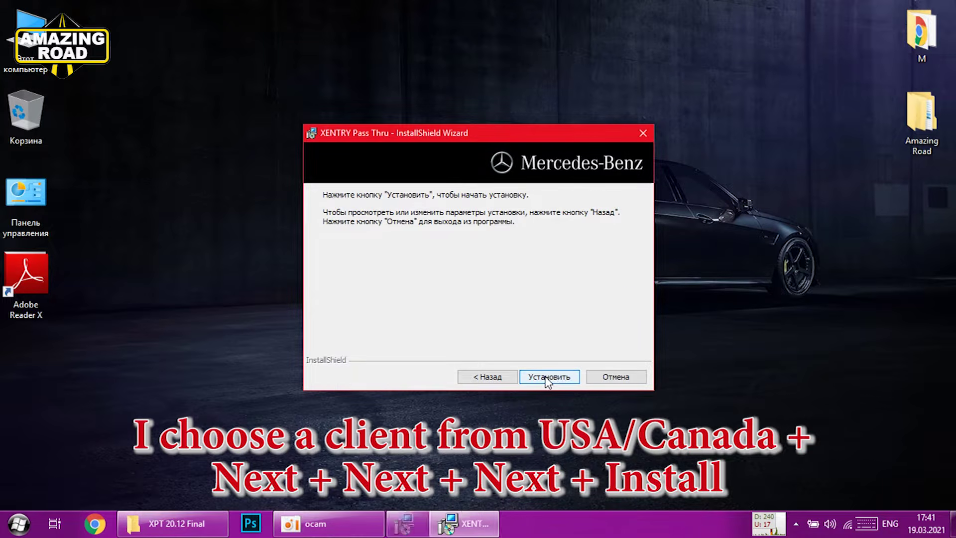
left_click(553, 377)
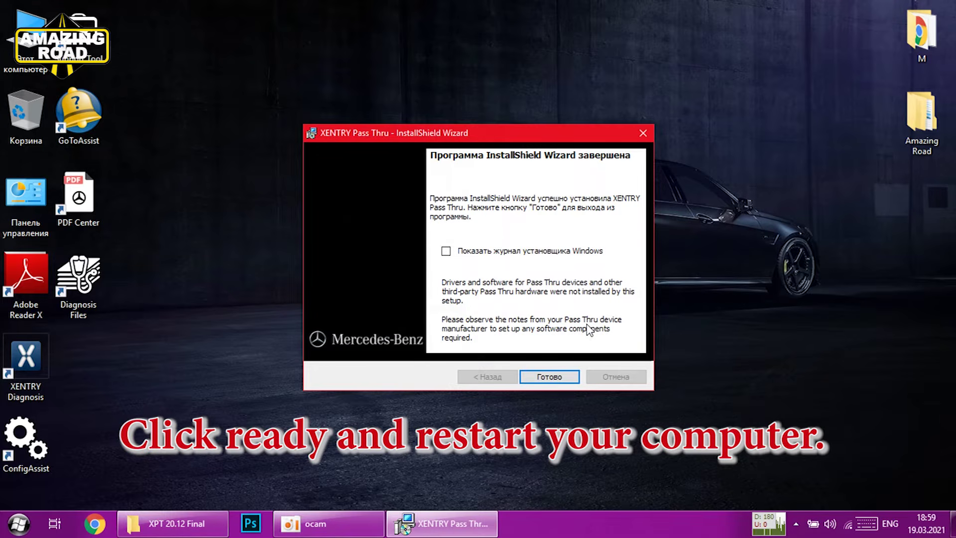
left_click(557, 373)
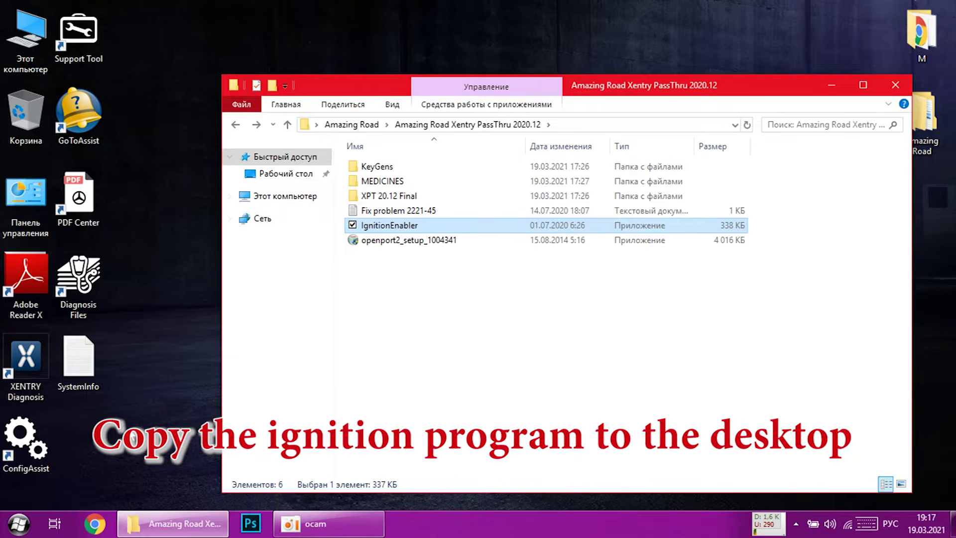
Paste the IgnitionEnabler application onto the desktop and place it below the SystemInfo icon.
right_click(128, 248)
left_click(169, 330)
left_click_drag(133, 378, 105, 414)
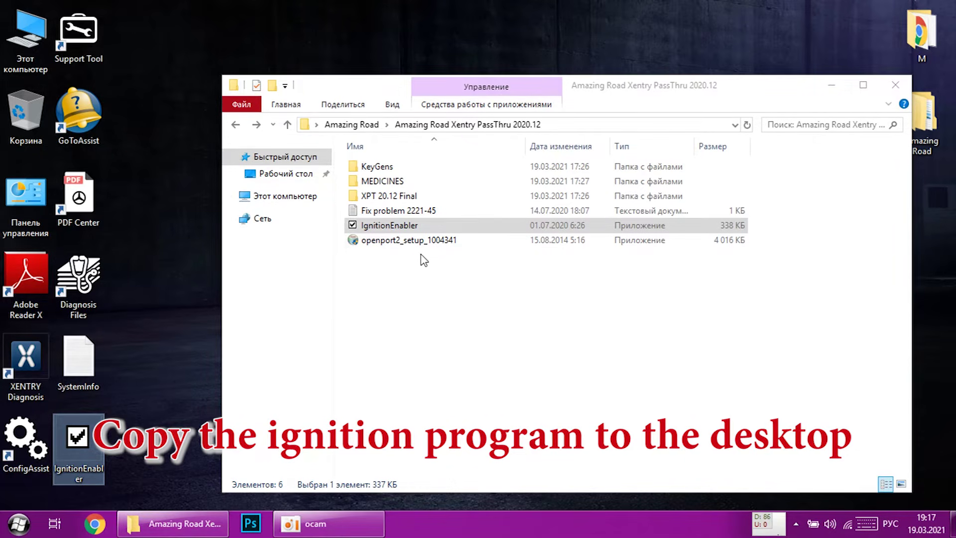
Install the OpenPort 2.0 J2534 drivers from openport2_setup_1004341 with the licence accepted and default settings, finish the wizard, and minimize the folder window.
double_click(408, 241)
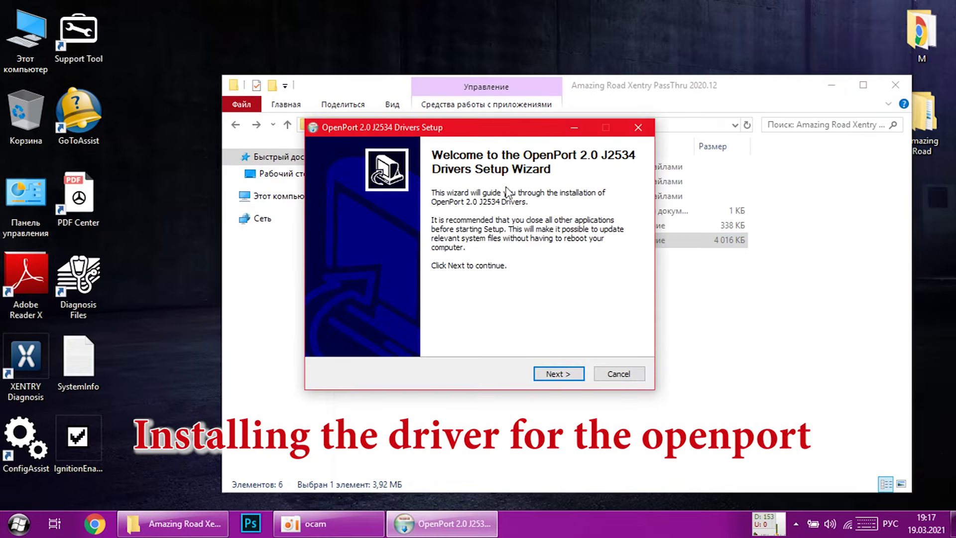
left_click(540, 371)
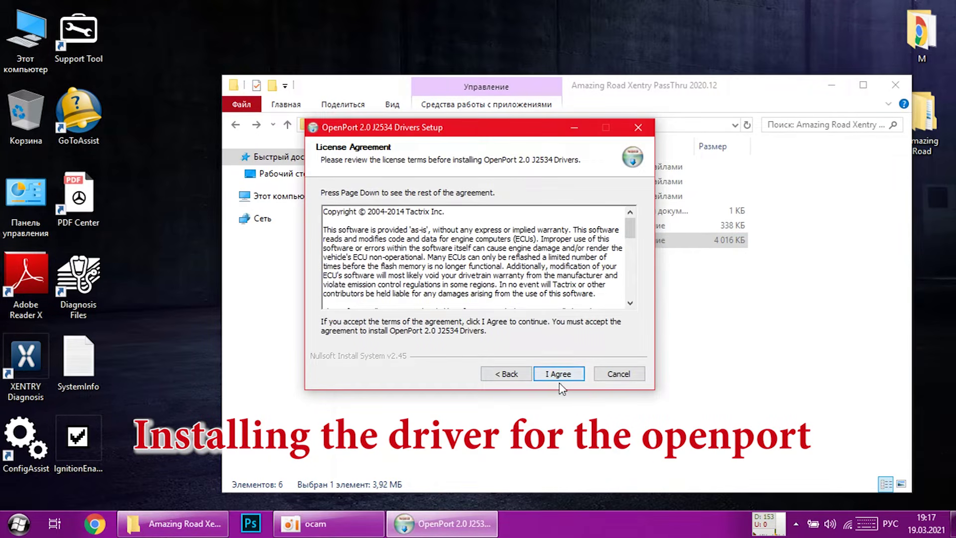
left_click(554, 373)
left_click(566, 378)
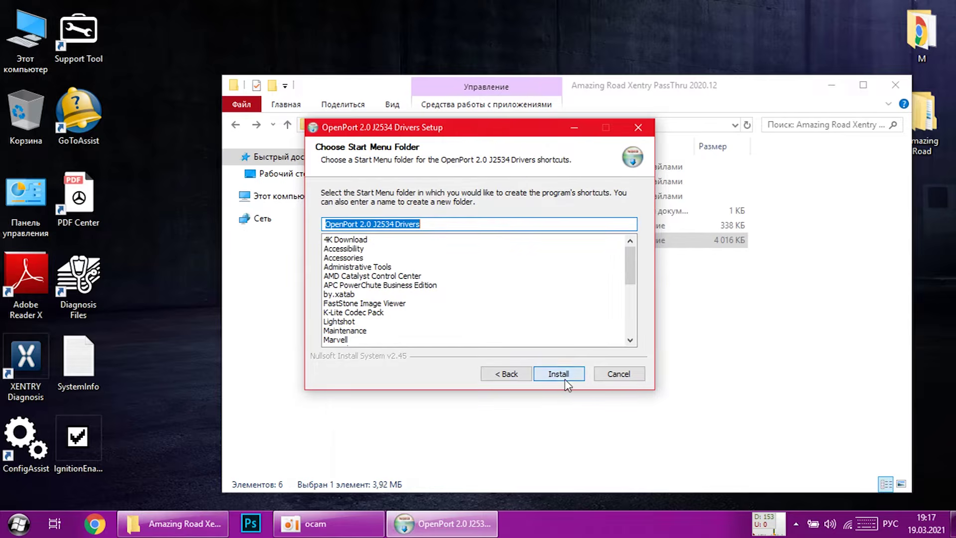
left_click(563, 378)
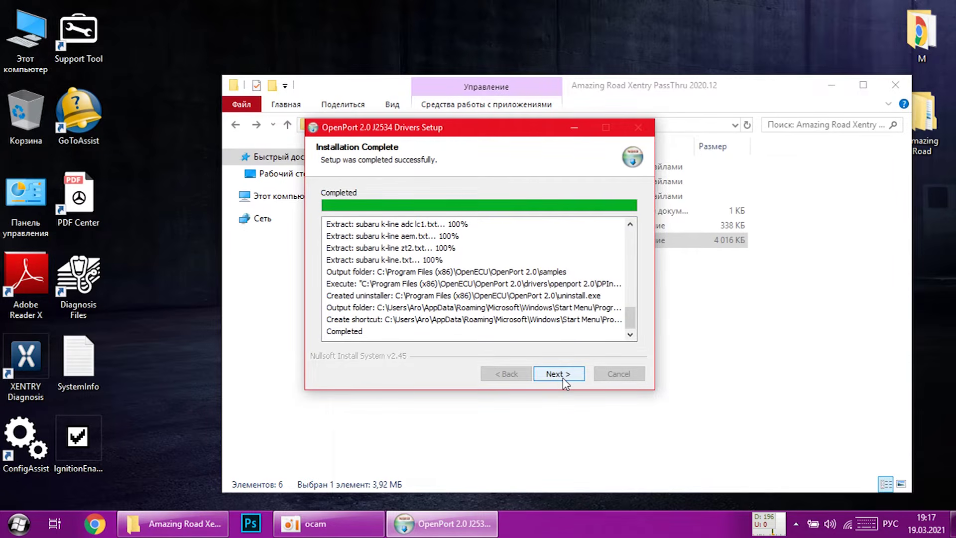
left_click(563, 378)
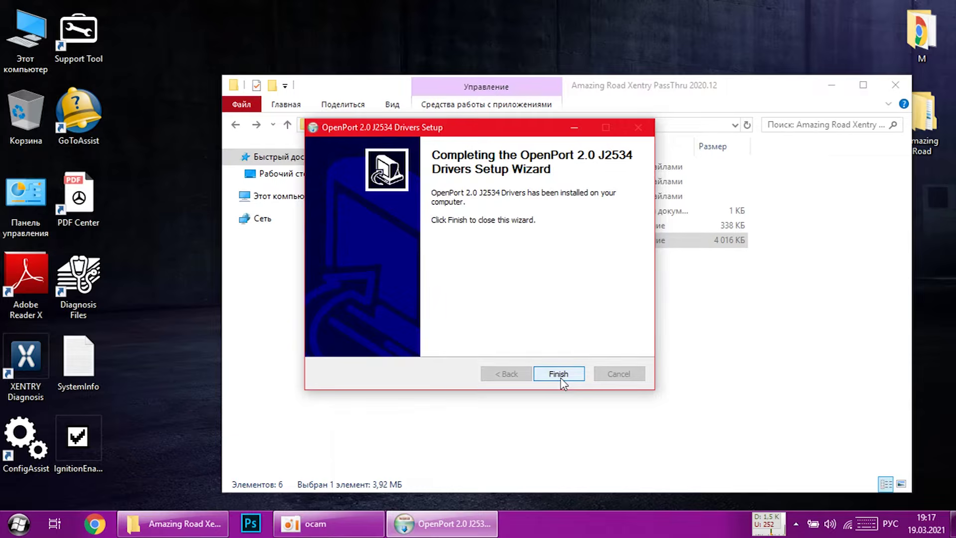
left_click(564, 377)
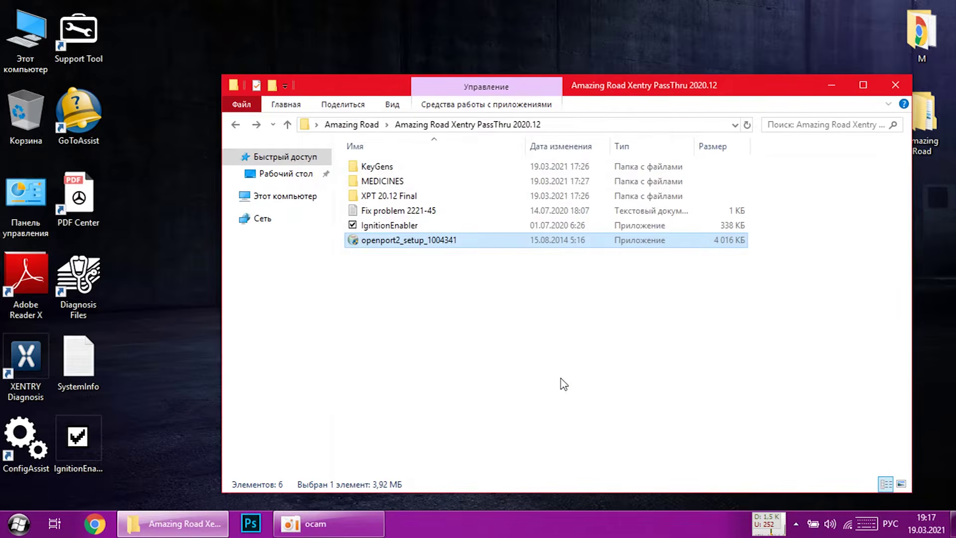
left_click(830, 86)
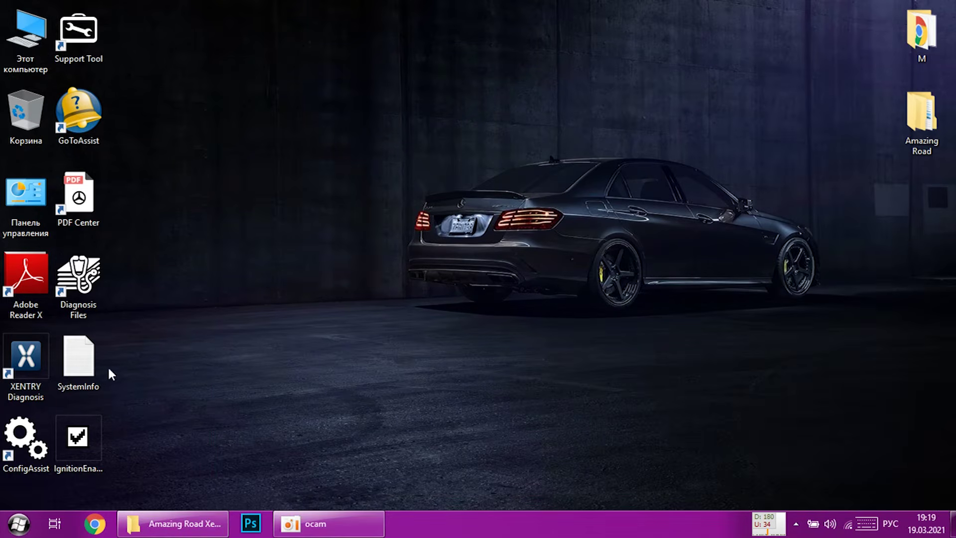
Start XENTRY Diagnosis with Tactrix Inc. - OpenPort 2.0 J2534 ISO/CAN/VPW/PWM as the PassThru device configuration.
left_click(34, 353)
double_click(34, 354)
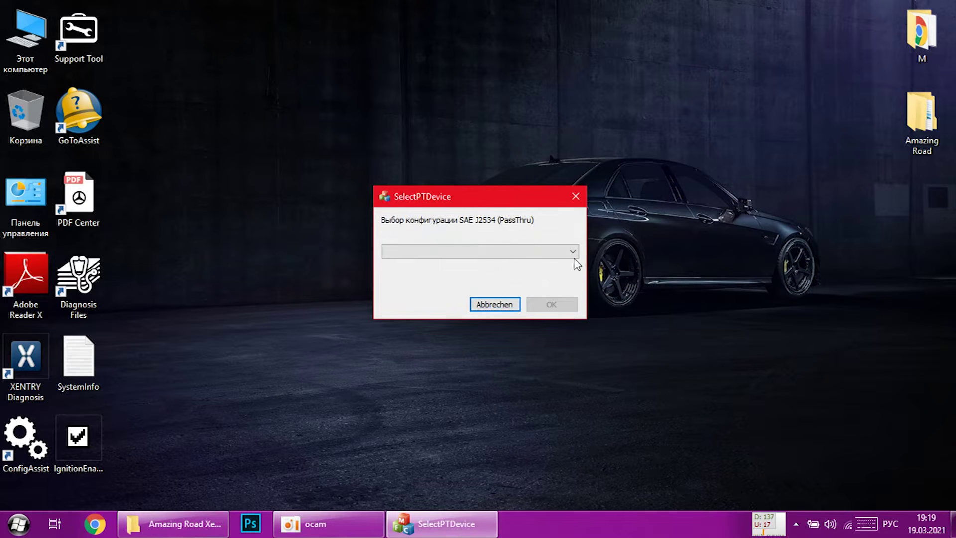
left_click(572, 251)
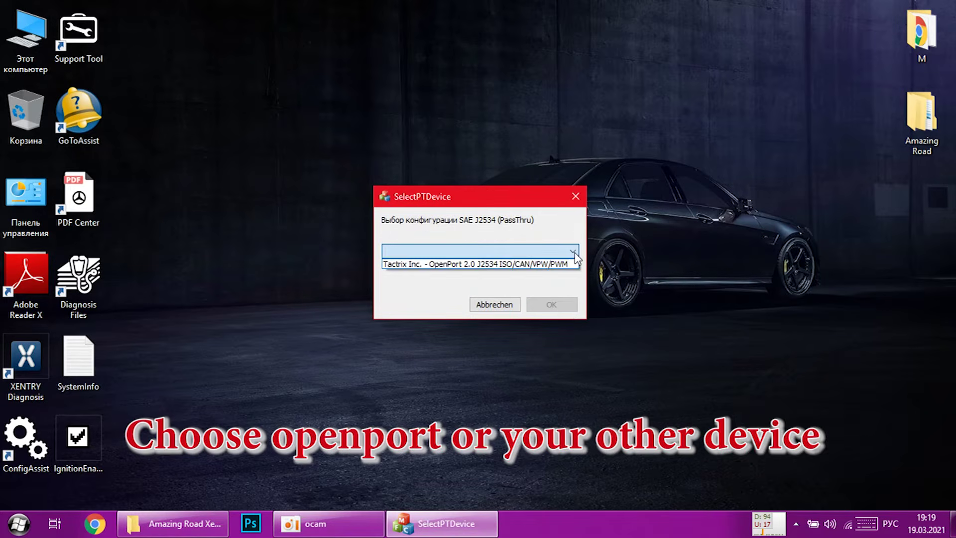
left_click(483, 266)
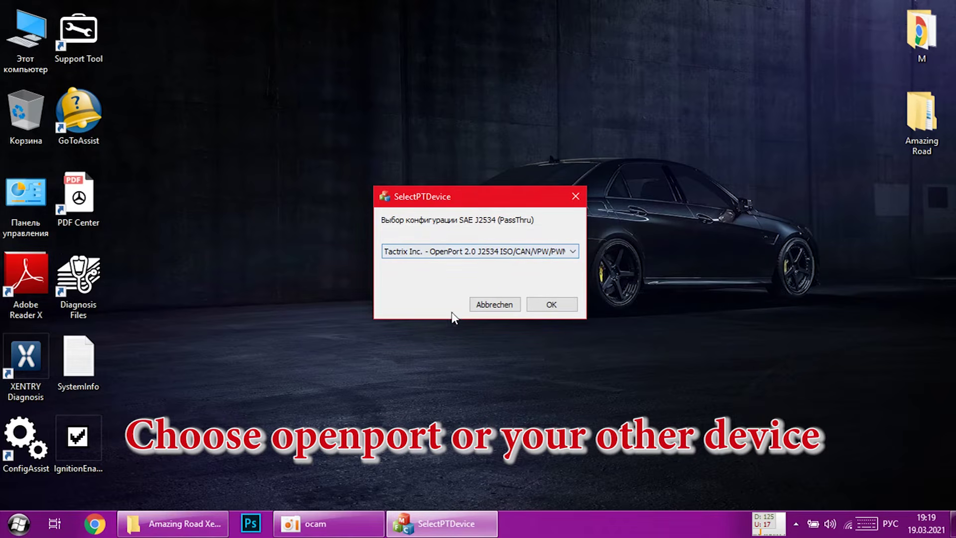
left_click(551, 304)
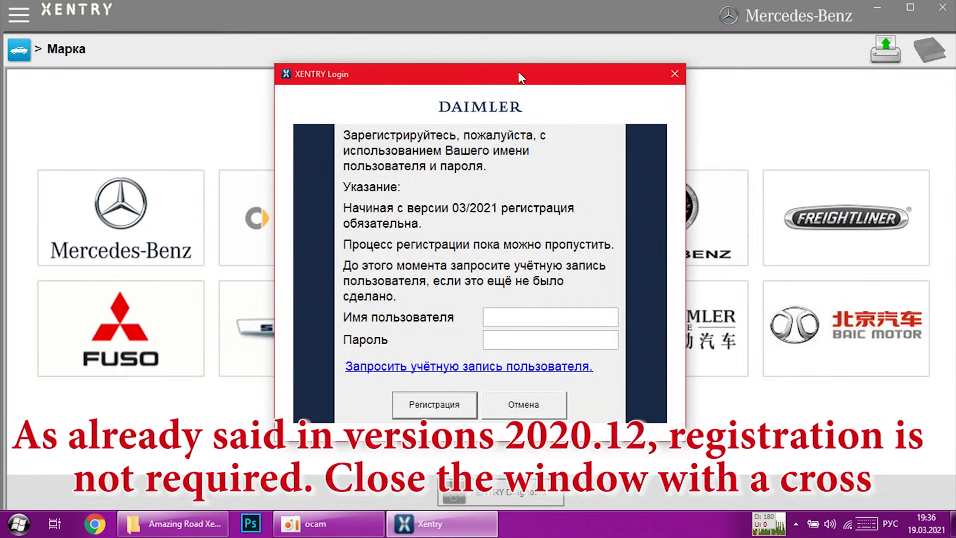
Dismiss the XENTRY login window, view the Mercedes-Benz passenger car models, and exit XENTRY.
left_click(674, 74)
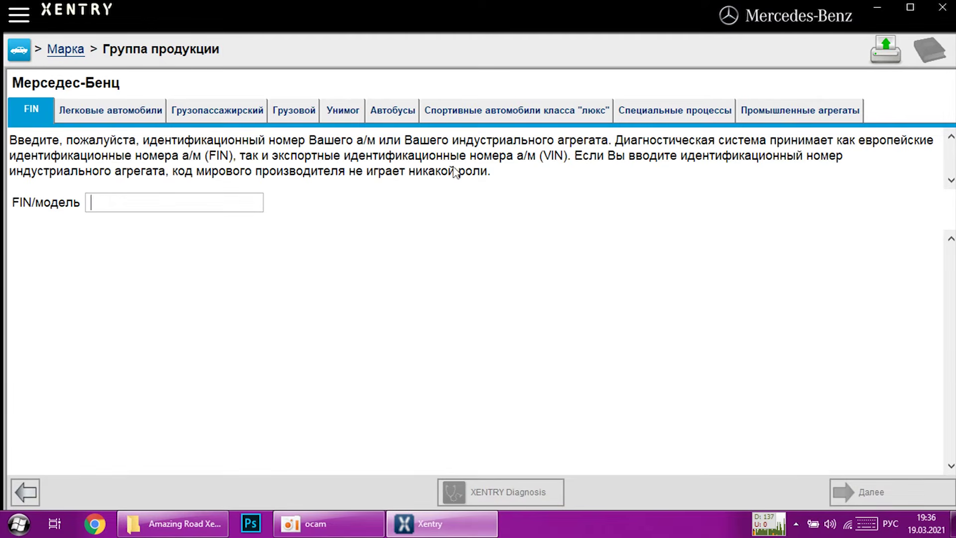
left_click(138, 114)
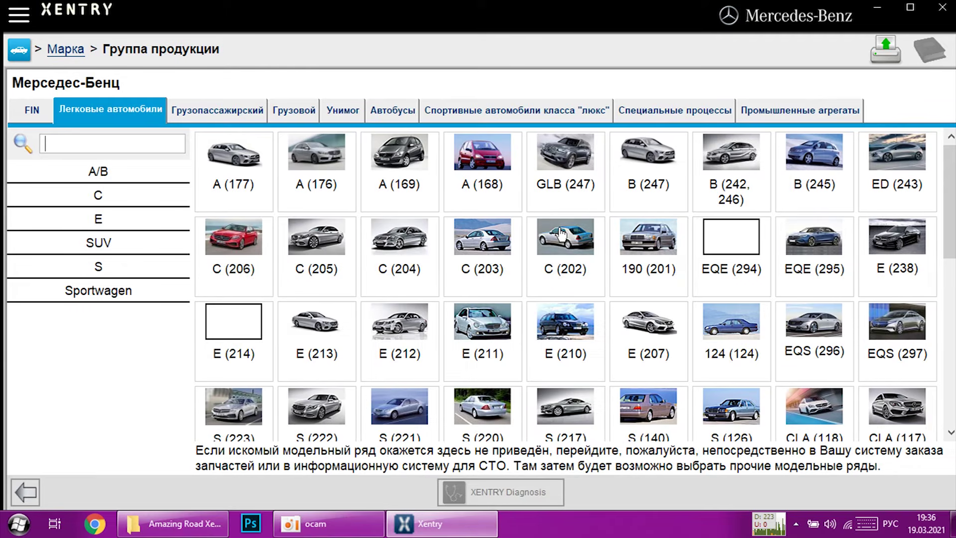
left_click(942, 8)
left_click(403, 326)
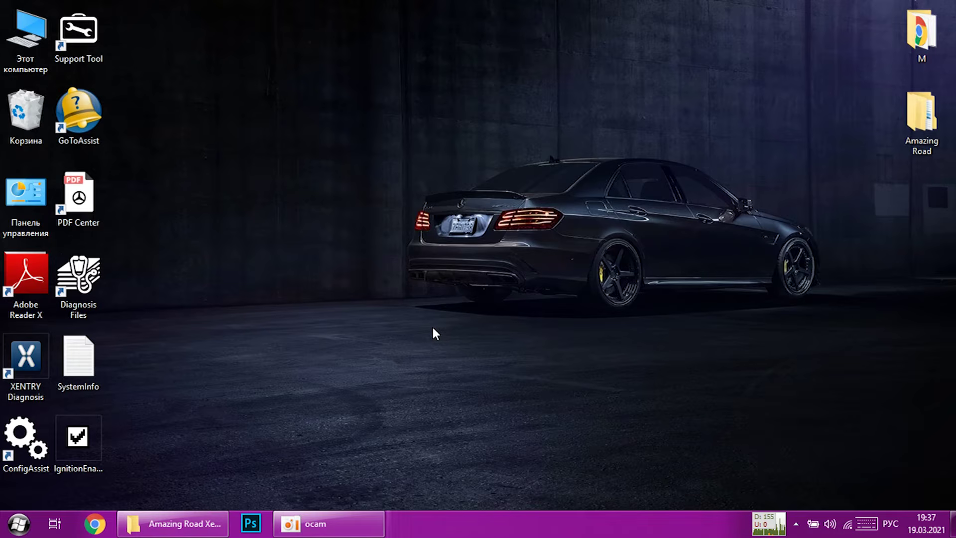
Open the Mercedes-Benz AddOn Center from the installed Mercedes-Benz programs, search for new add-on updates, and dismiss the resulting message.
left_click(15, 527)
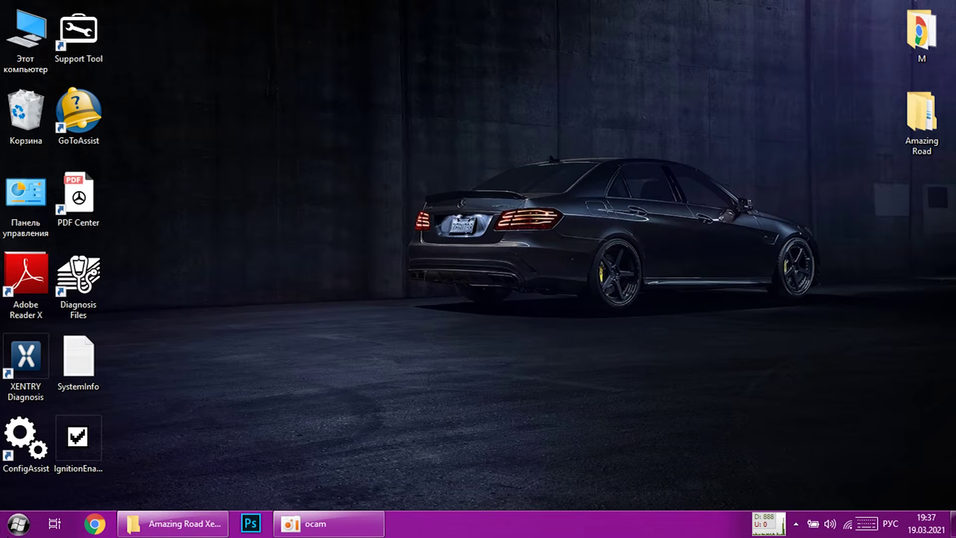
left_click(11, 526)
left_click(12, 526)
left_click(19, 461)
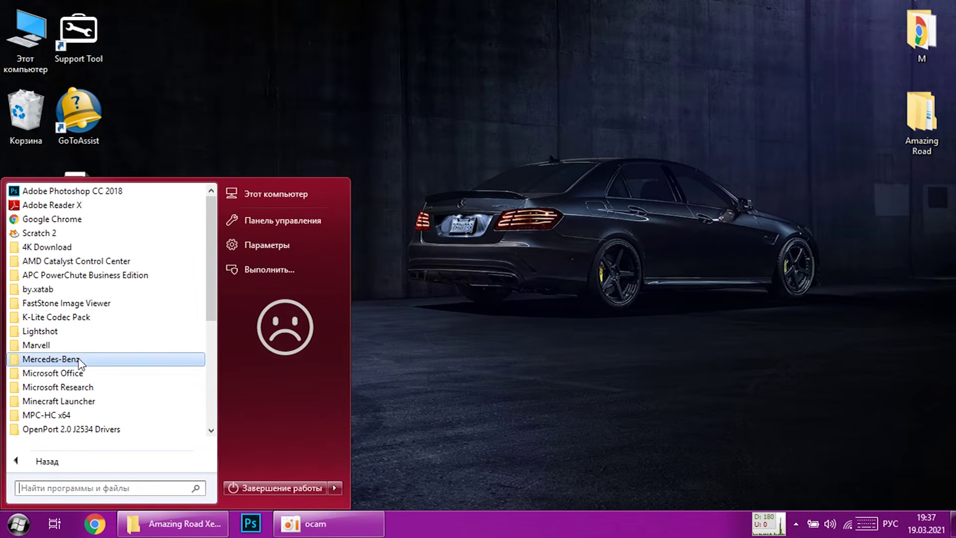
left_click(79, 359)
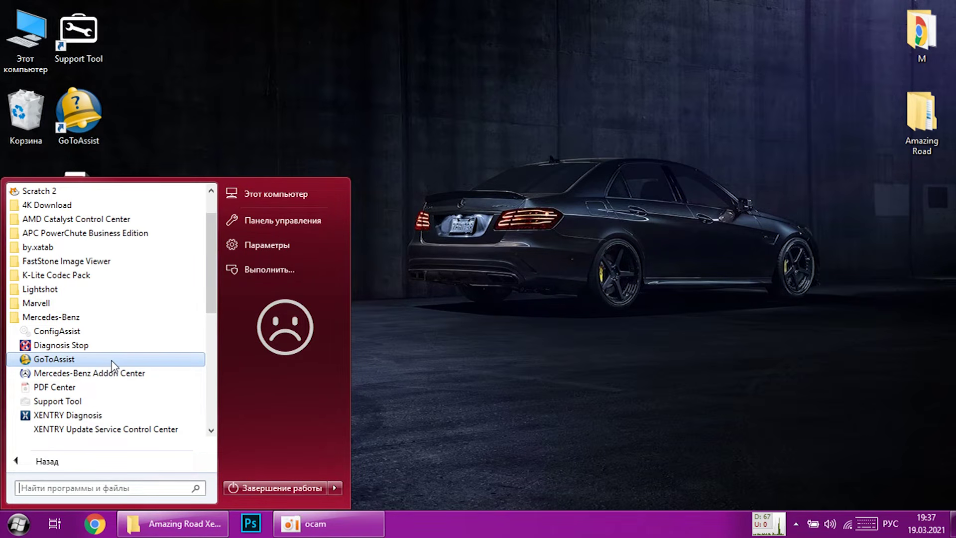
left_click(114, 380)
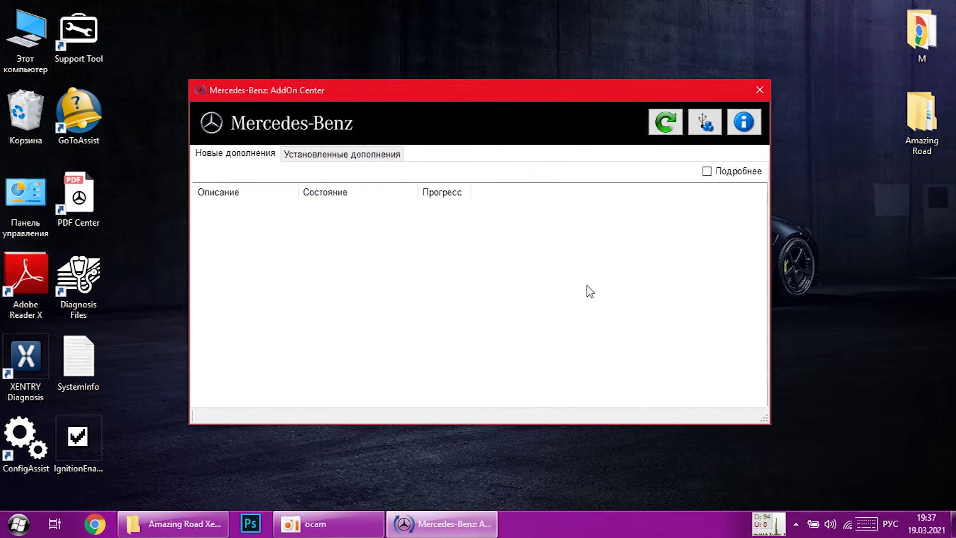
left_click(666, 130)
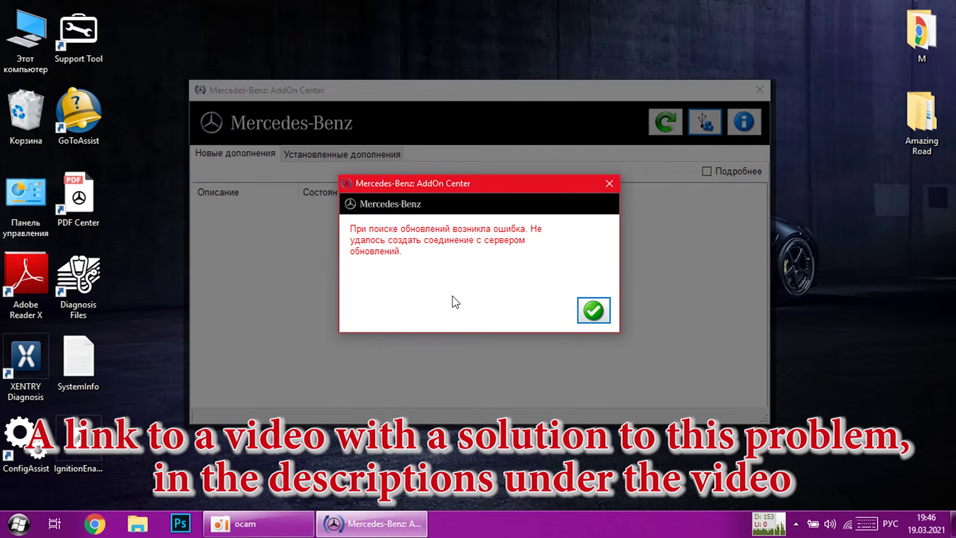
left_click(593, 311)
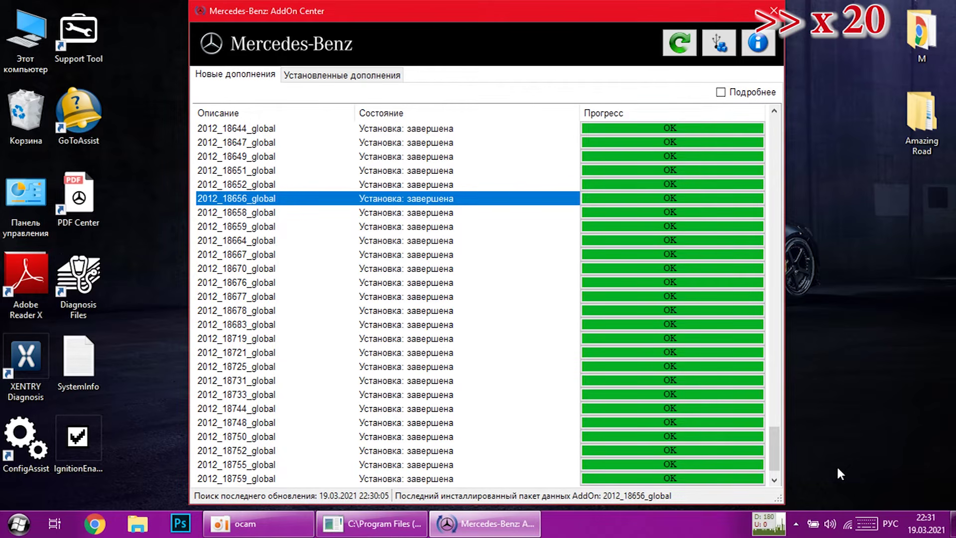
Review the list of add-on installations in the AddOn Center, repeat the search for updates, and dismiss the messages.
left_click(774, 111)
left_click_drag(774, 328, 774, 461)
left_click(838, 383)
left_click_drag(783, 502, 770, 506)
left_click(828, 171)
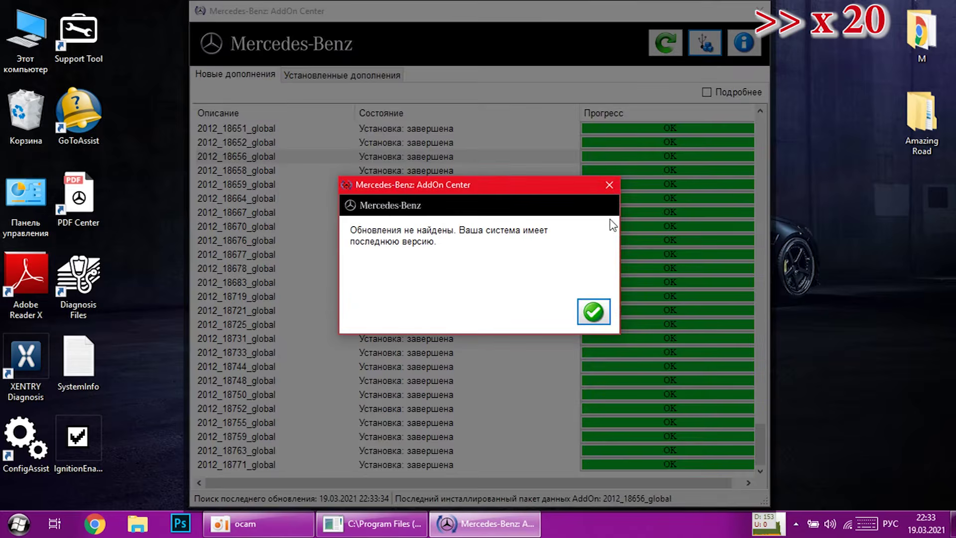
left_click(588, 311)
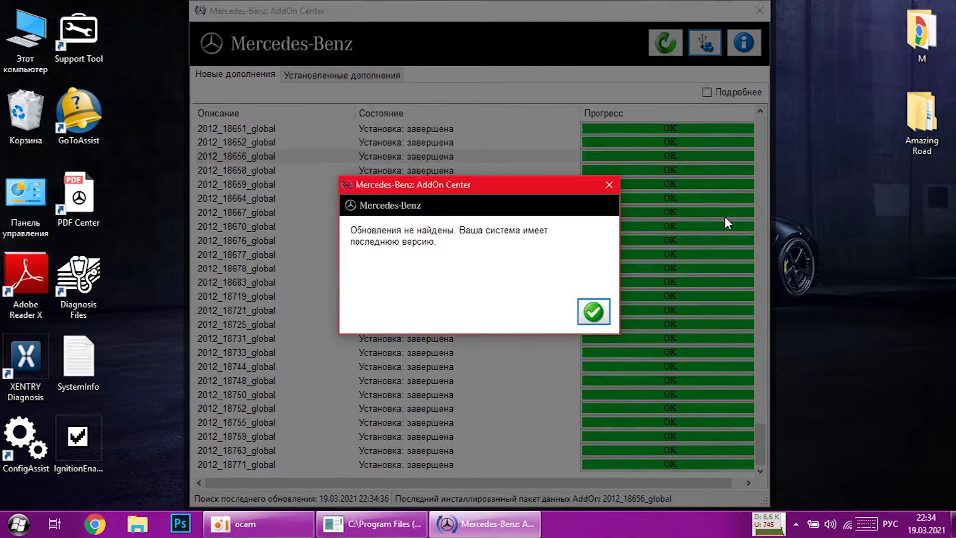
left_click(593, 311)
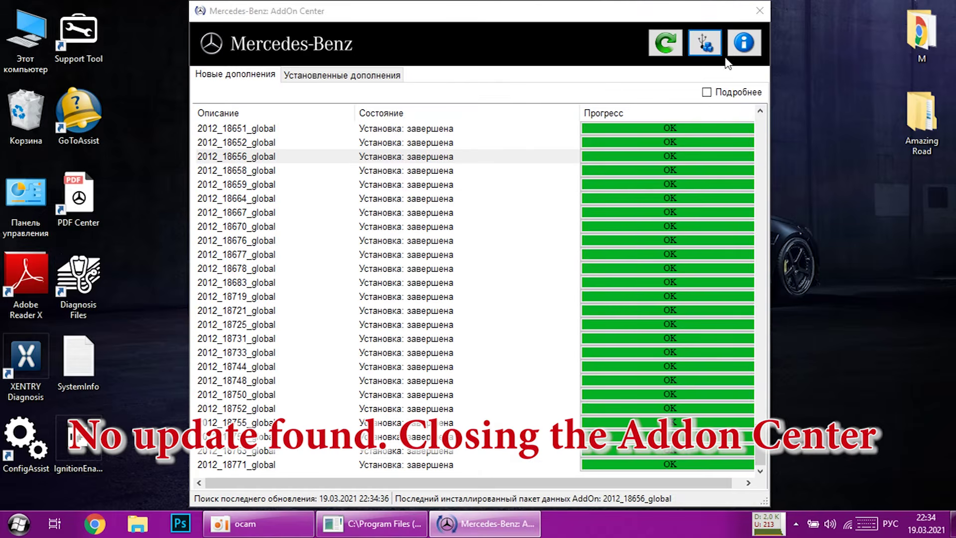
Close the AddOn Center window and end its background process among the hidden notification icons.
left_click(759, 10)
left_click(796, 523)
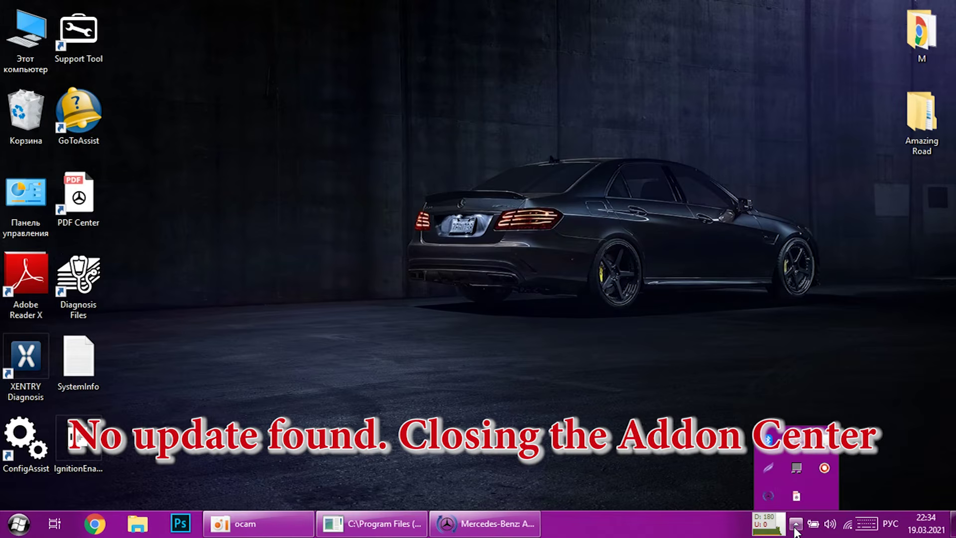
right_click(770, 494)
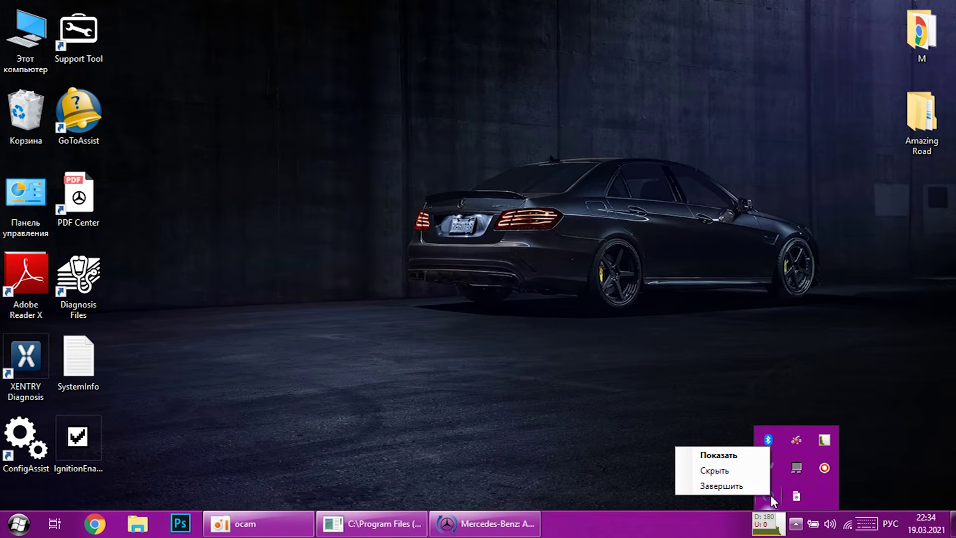
left_click(745, 486)
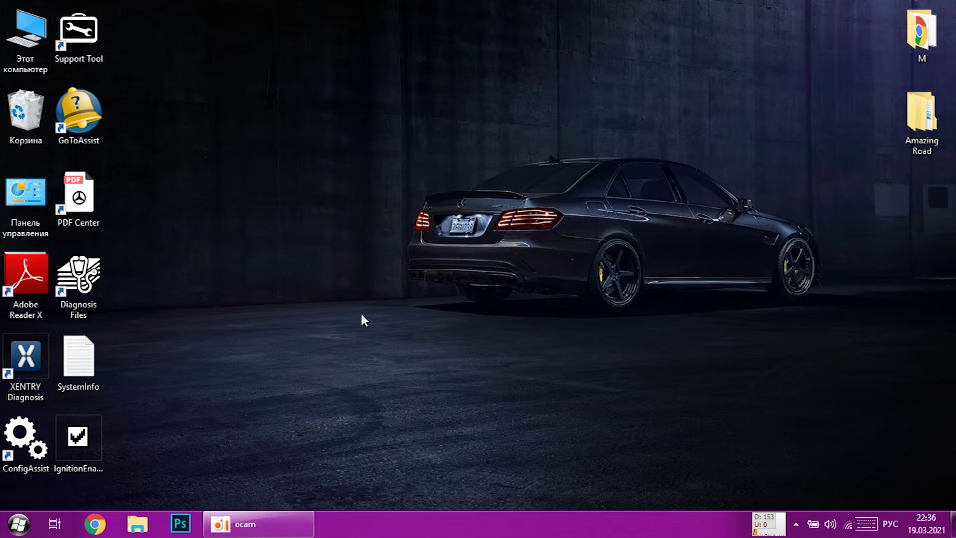
Check the free space on the computer's drives and close the file window.
double_click(24, 39)
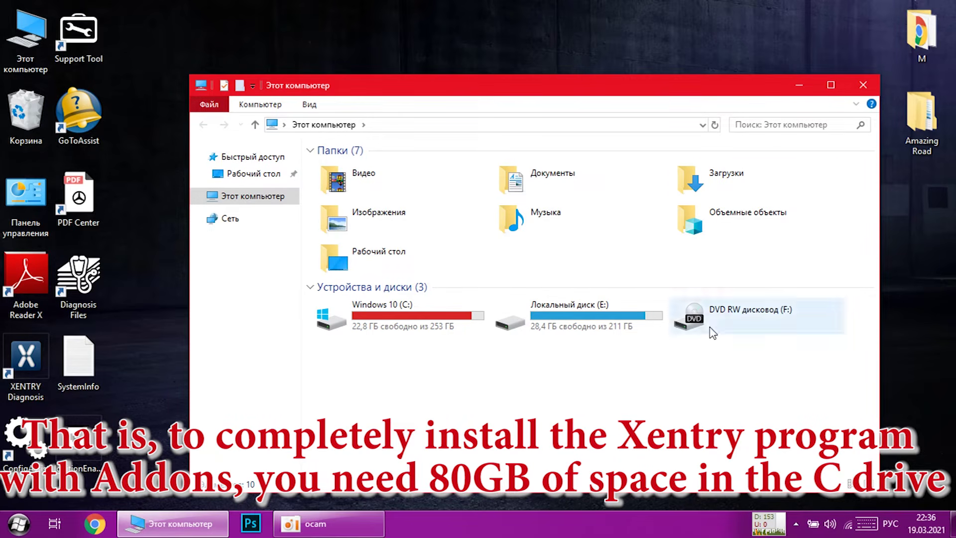
left_click(861, 89)
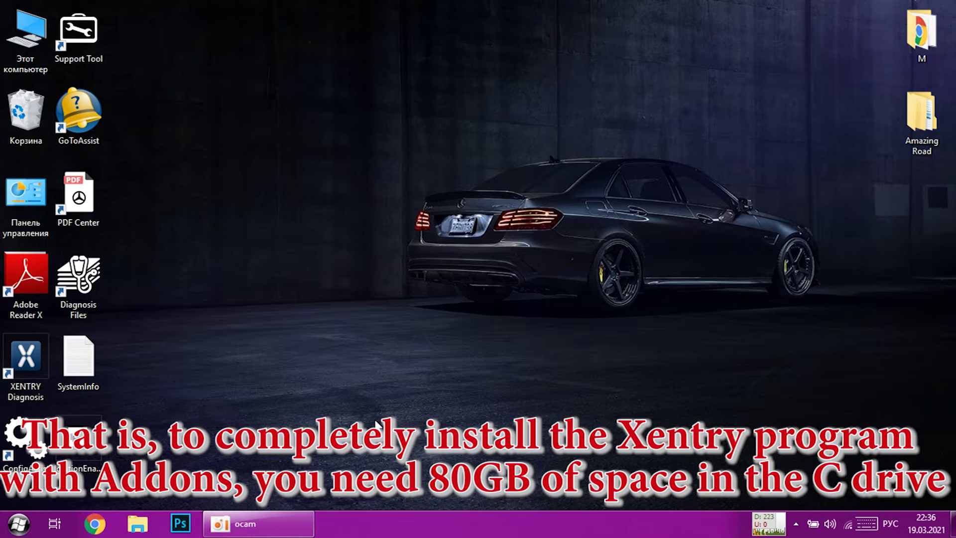
Restart XENTRY Diagnosis with the Tactrix OpenPort 2.0 J2534 device and close the login window without registering.
double_click(32, 351)
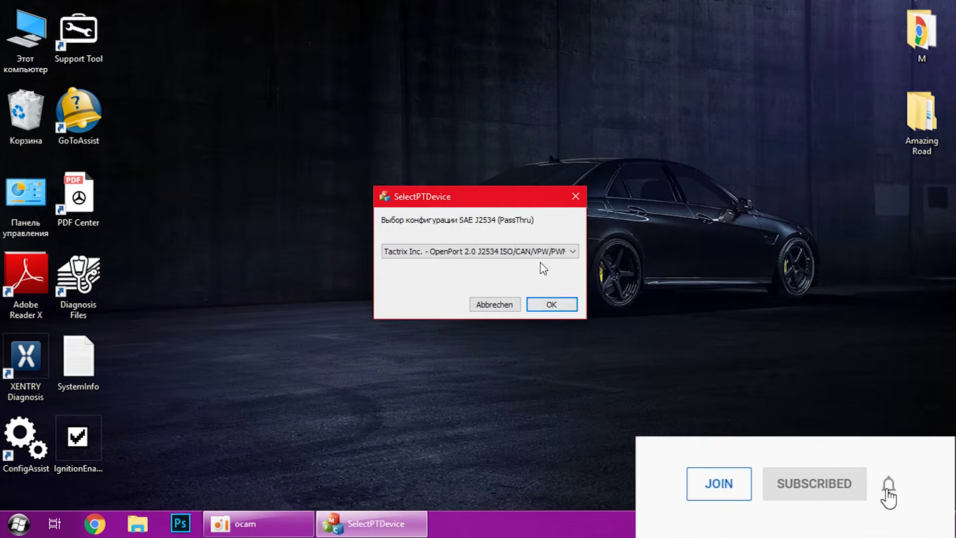
left_click(551, 304)
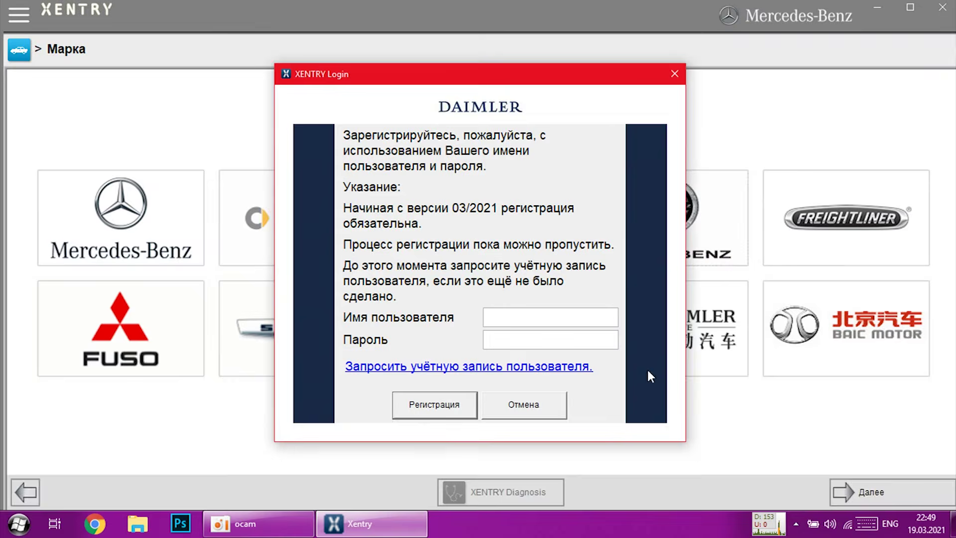
left_click_drag(665, 73, 841, 80)
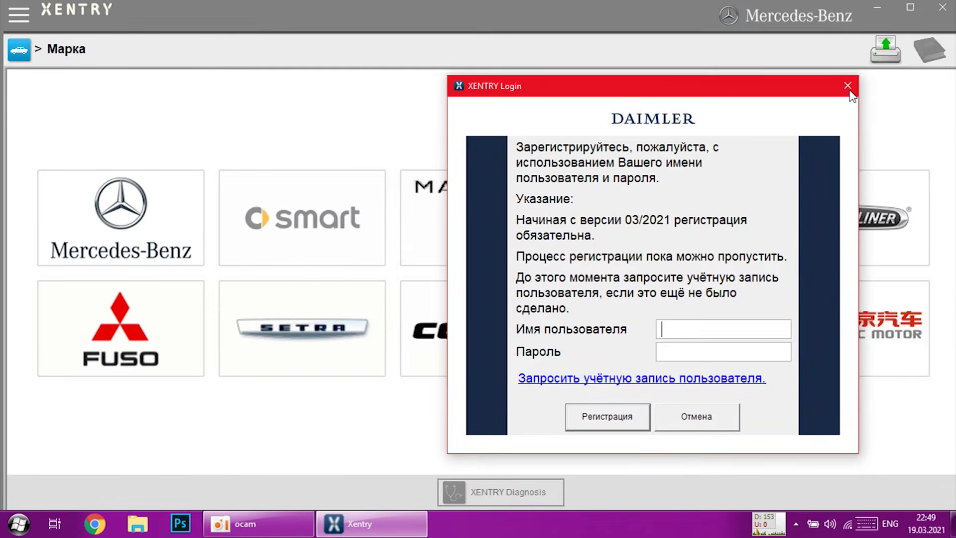
left_click(846, 84)
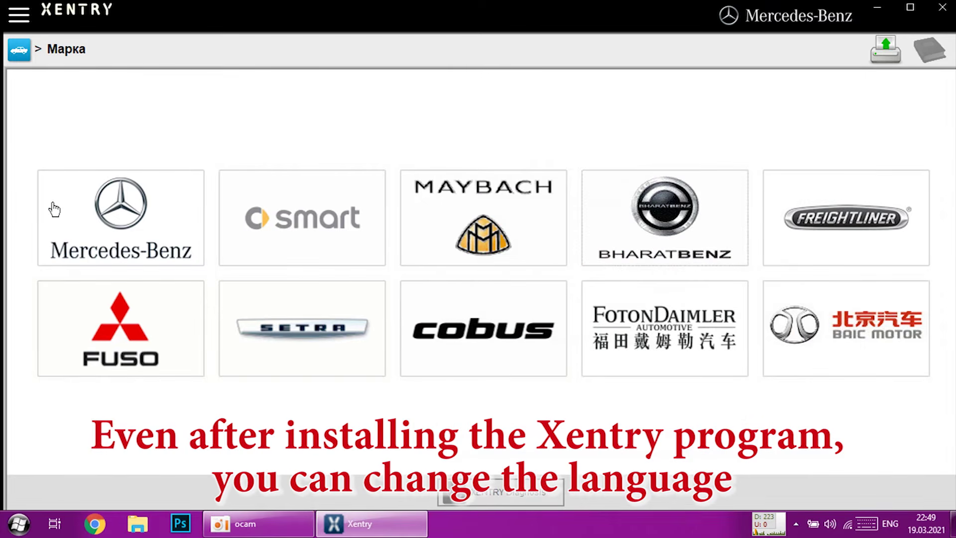
Display the Mercedes-Benz passenger car model range in the vehicle selection.
left_click(133, 221)
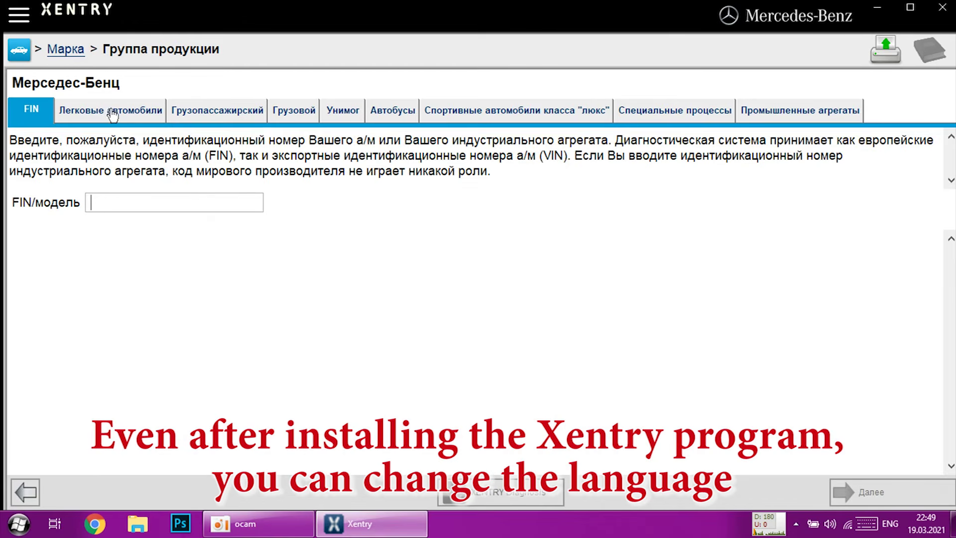
left_click(120, 117)
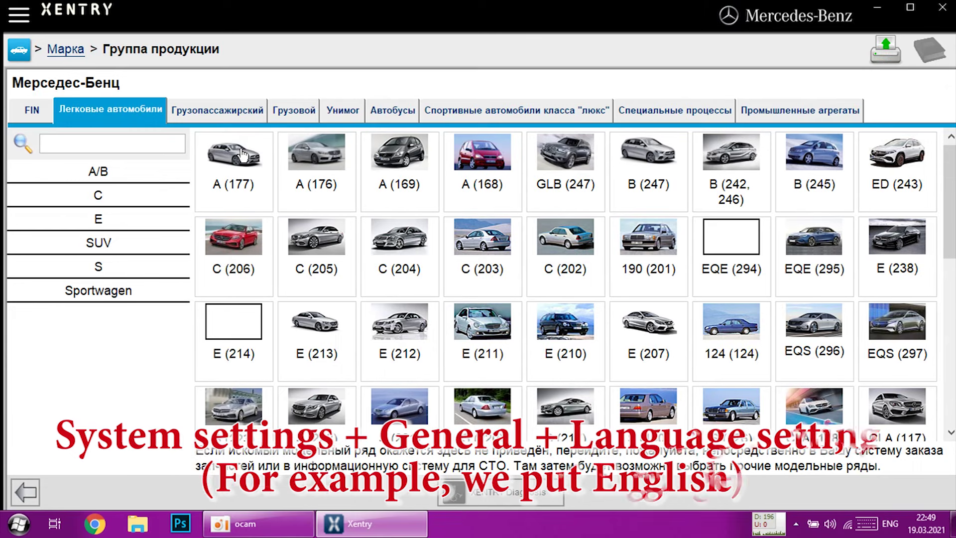
Set the XENTRY interface language to English in the general system settings and acknowledge the restart notice.
left_click(17, 16)
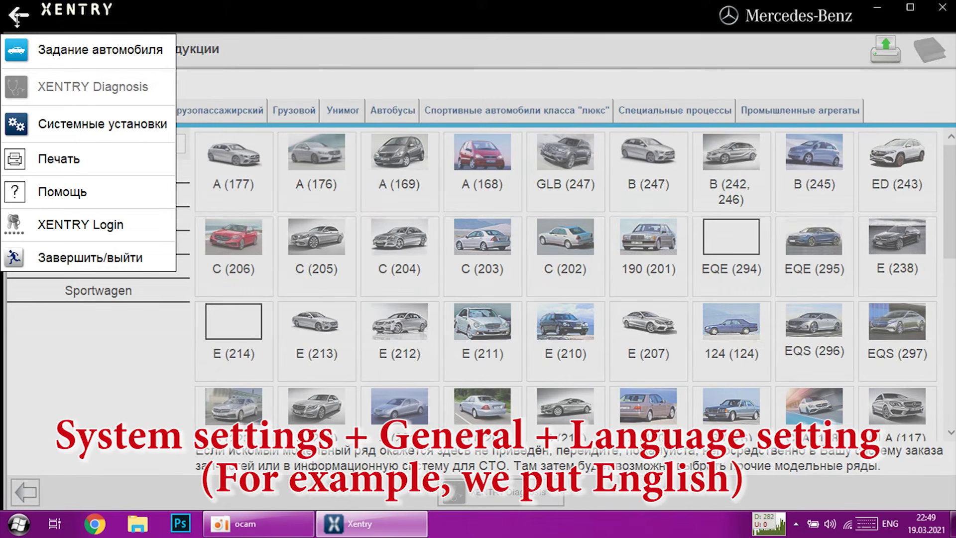
left_click(98, 124)
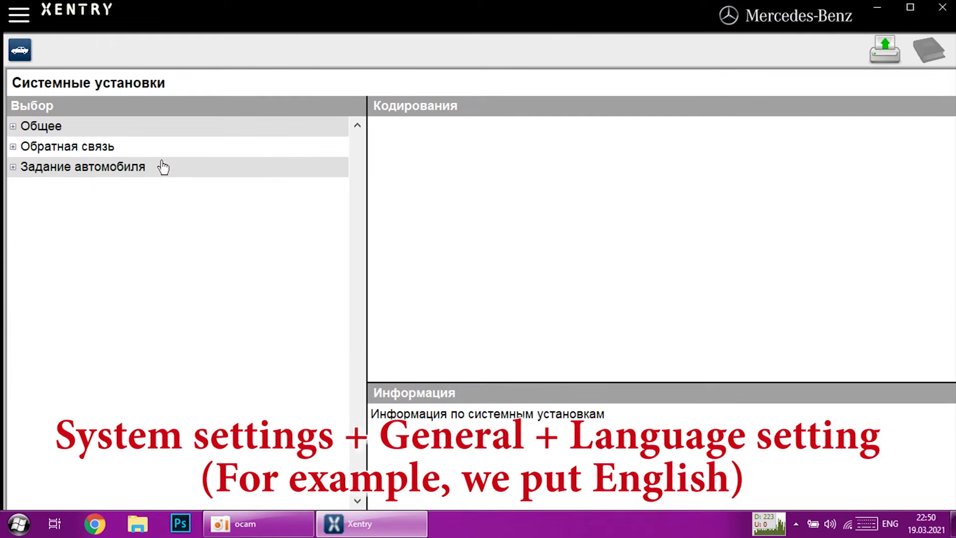
left_click(32, 127)
left_click(102, 169)
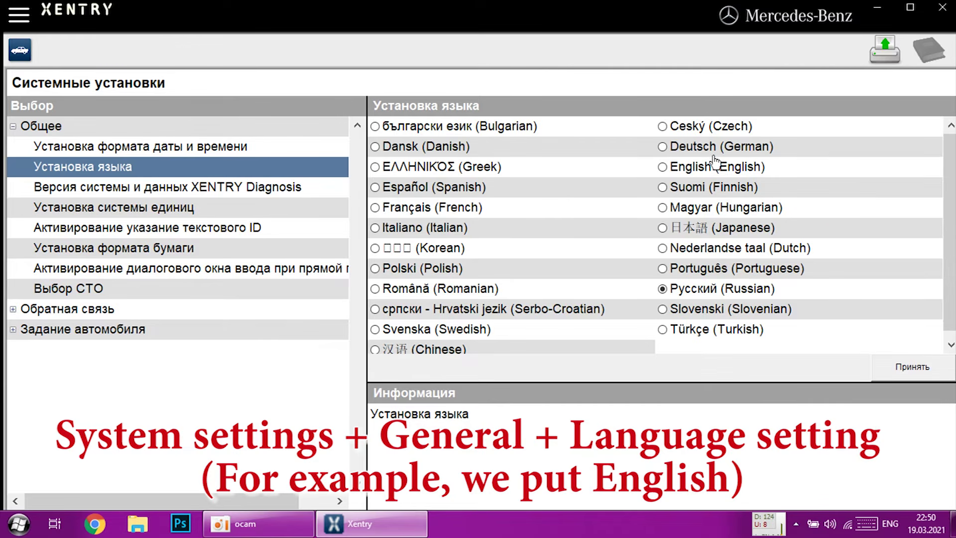
left_click(663, 168)
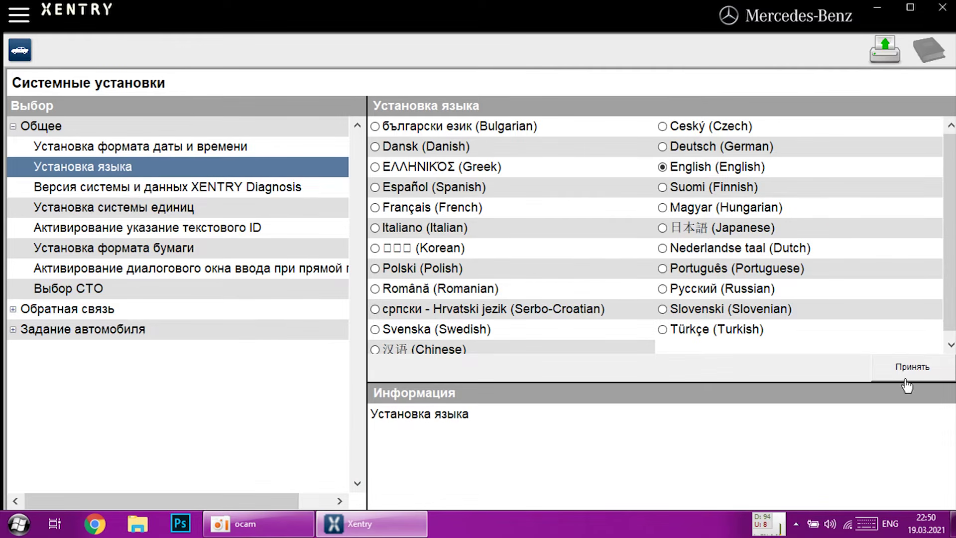
left_click(924, 371)
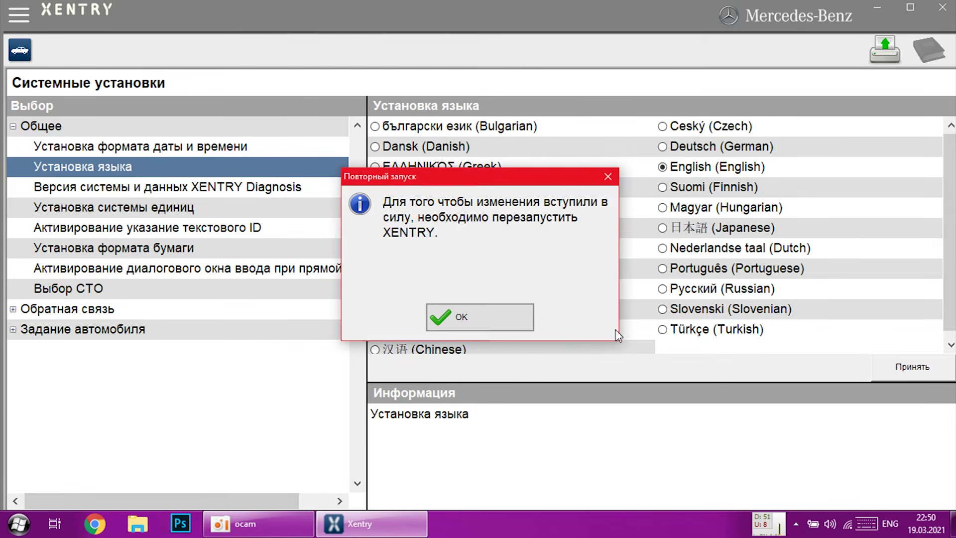
left_click(492, 324)
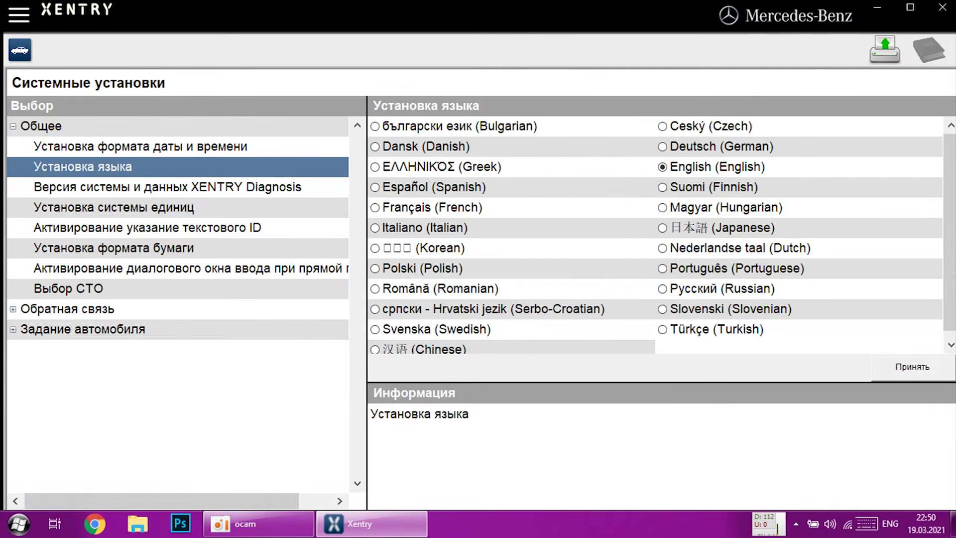
Close XENTRY and restart XENTRY Diagnosis with the Tactrix OpenPort 2.0 J2534 device.
left_click(944, 8)
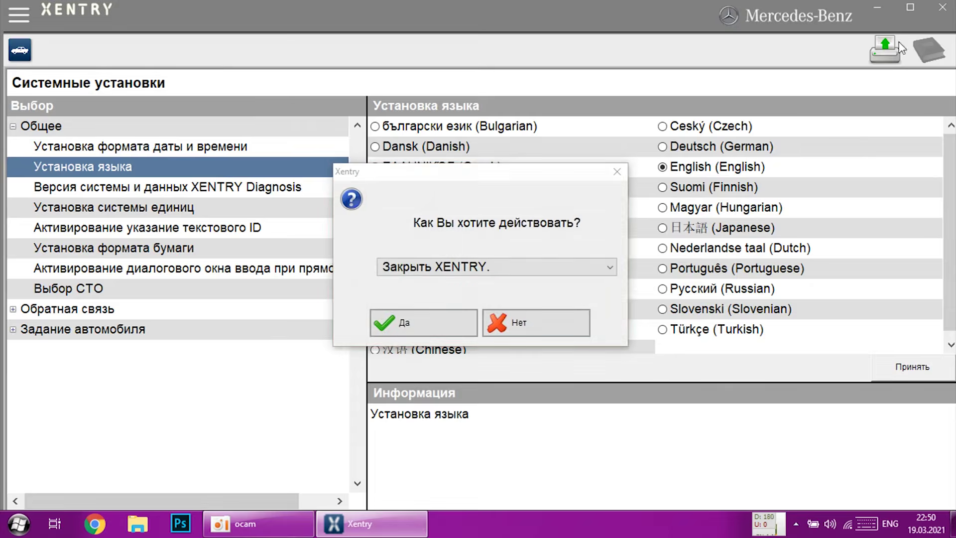
left_click(388, 321)
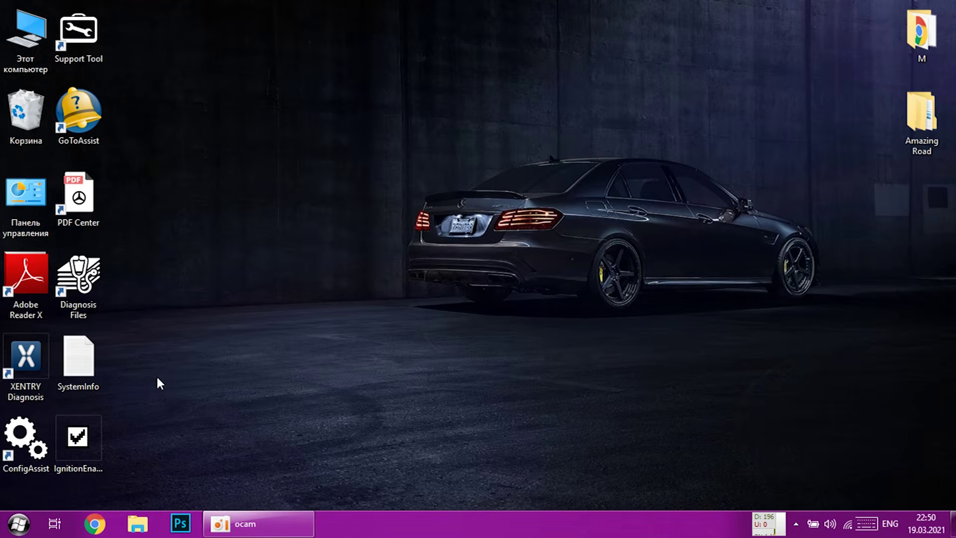
double_click(27, 355)
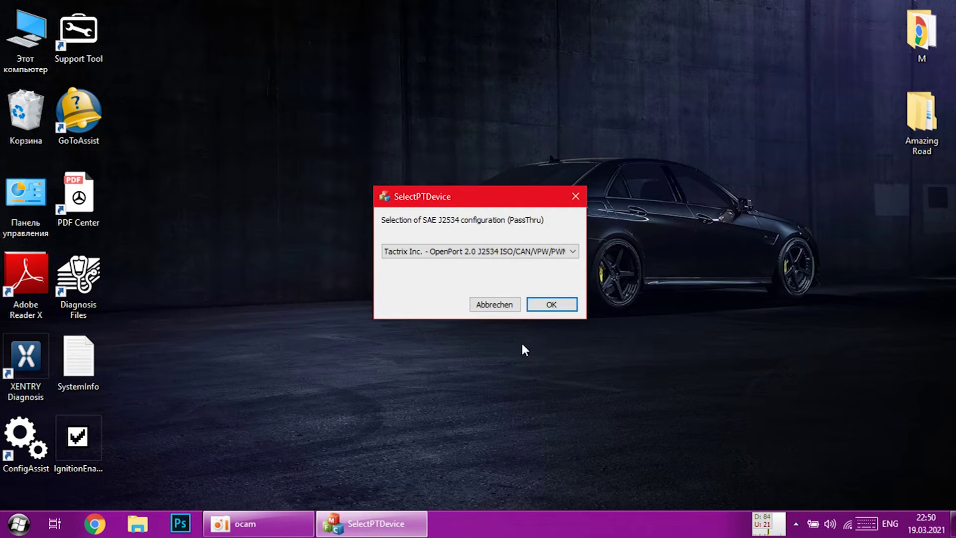
left_click(547, 305)
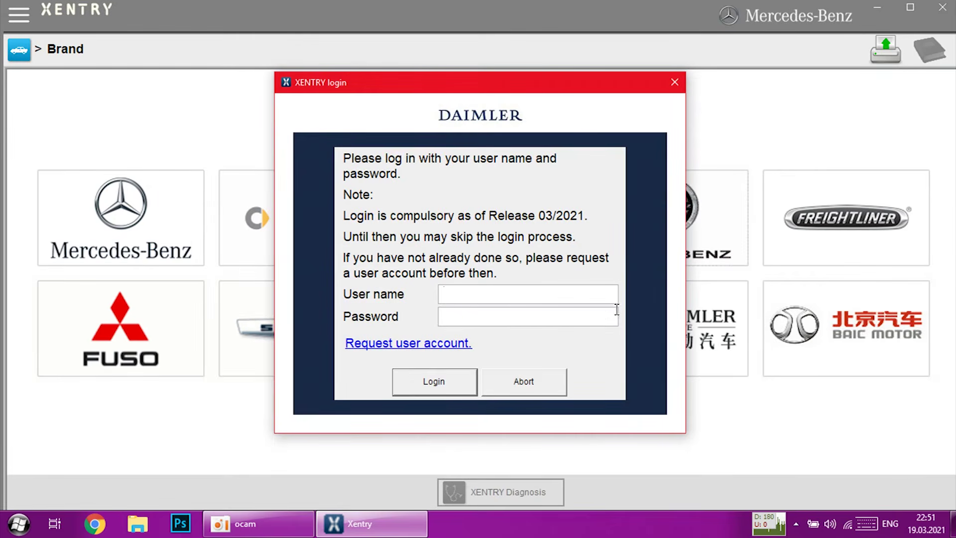
left_click_drag(519, 92, 306, 99)
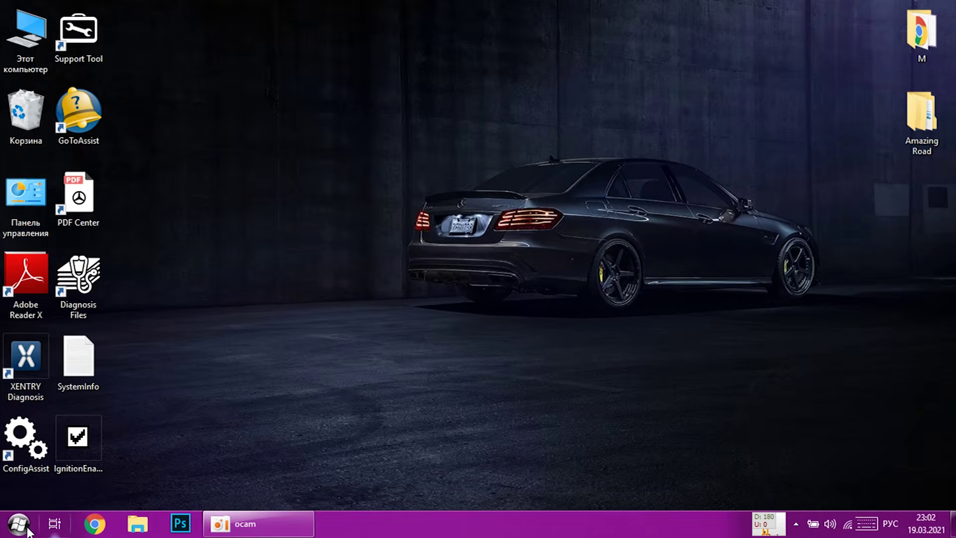
Launch the XENTRY Update Service Control Center from the Mercedes-Benz program group and show its monitoring page.
left_click(18, 524)
left_click(33, 463)
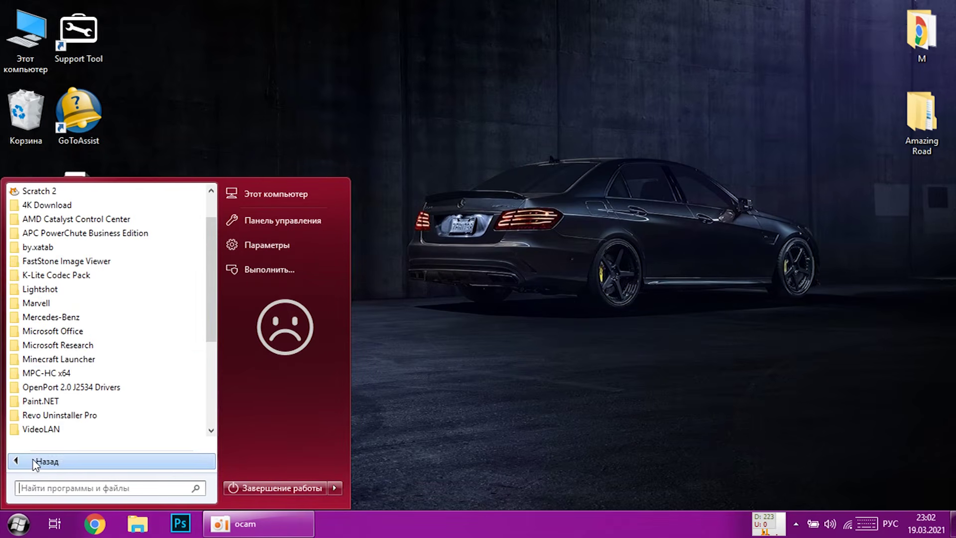
left_click(74, 318)
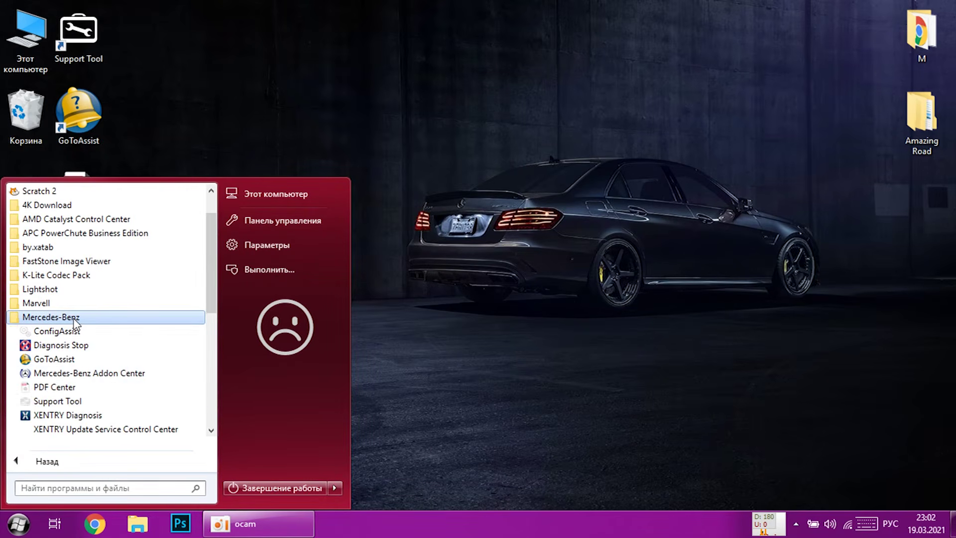
left_click(107, 430)
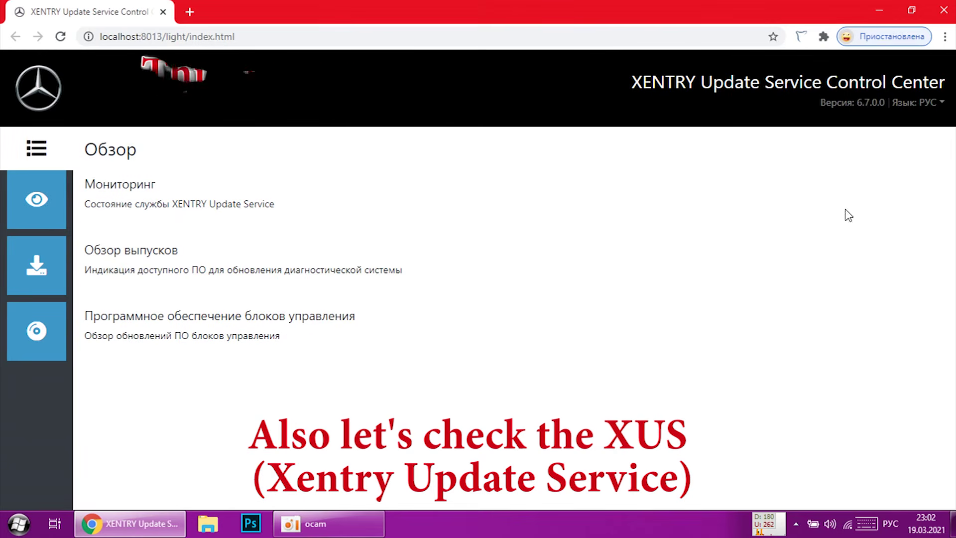
left_click(119, 184)
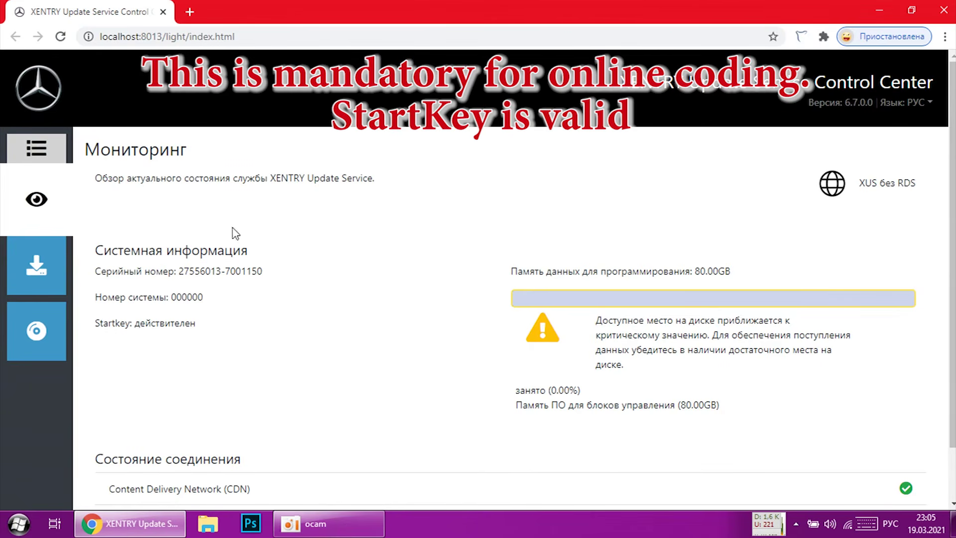
Switch the Control Center language to US English, then check the system information and connection state before closing the browser.
left_click(926, 107)
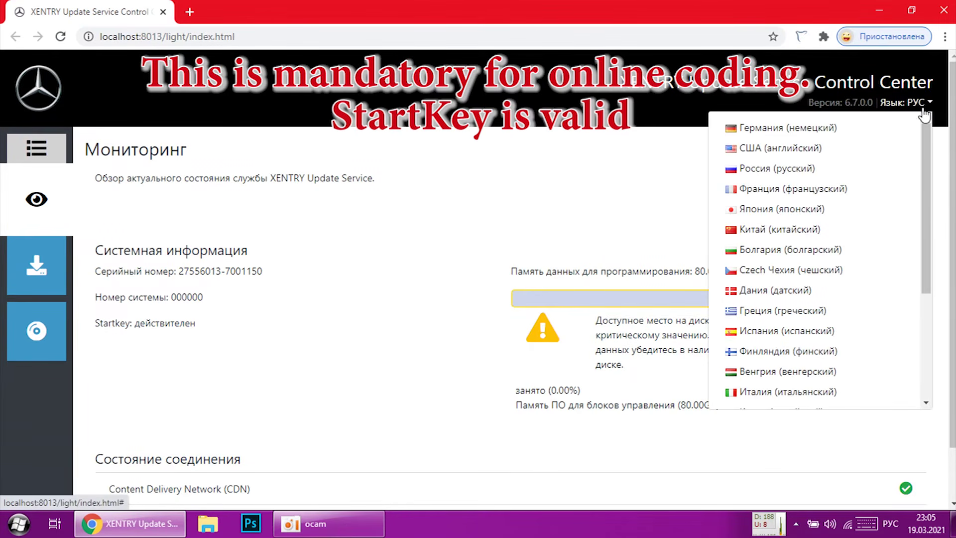
left_click(776, 147)
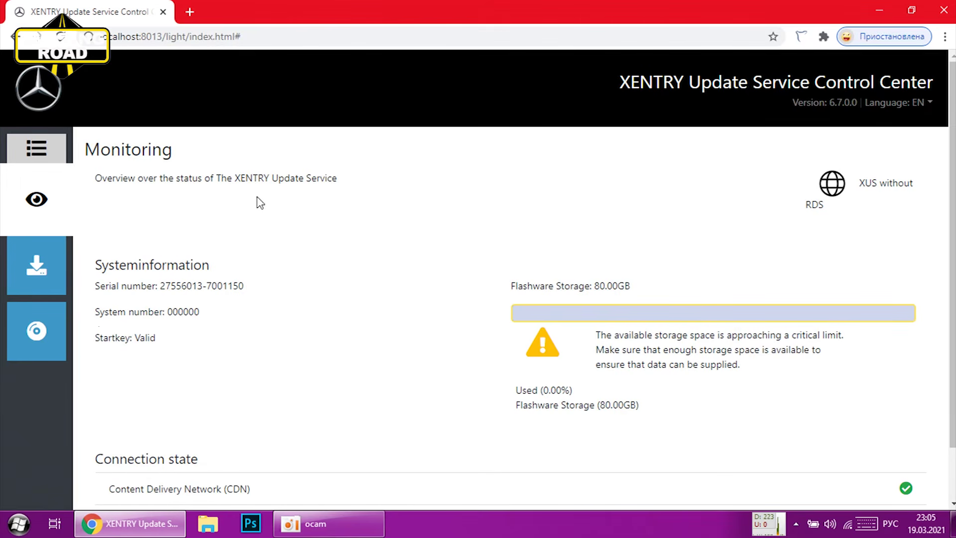
scroll(299, 273, "down", 1)
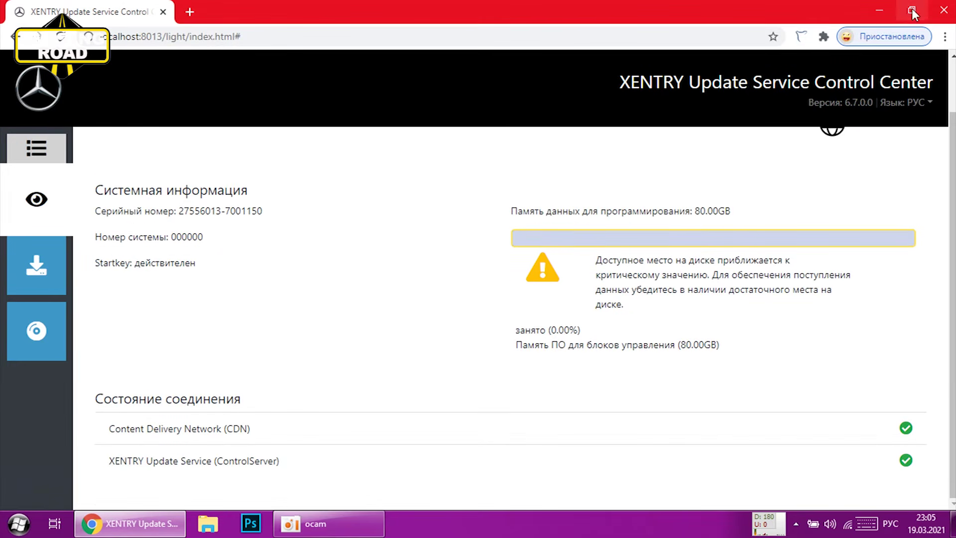
left_click(944, 9)
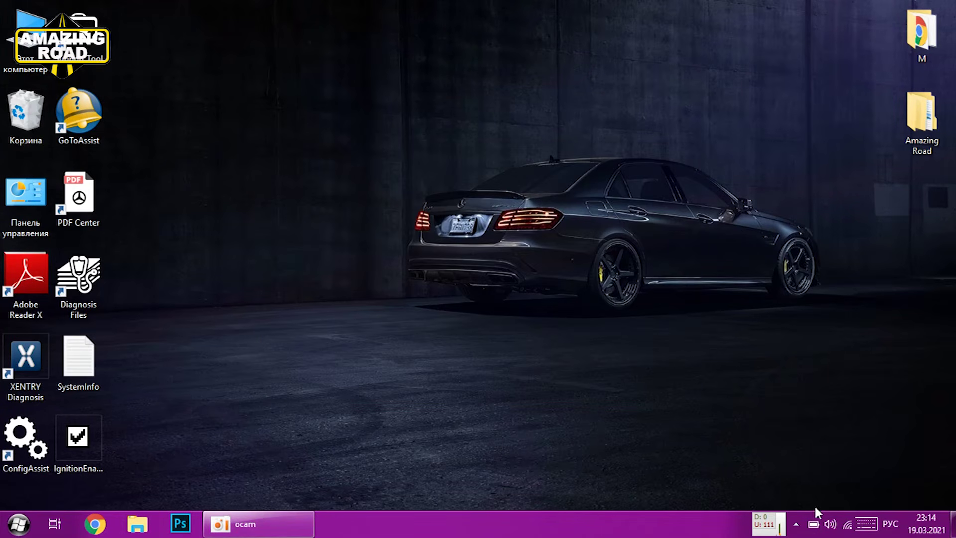
left_click(796, 523)
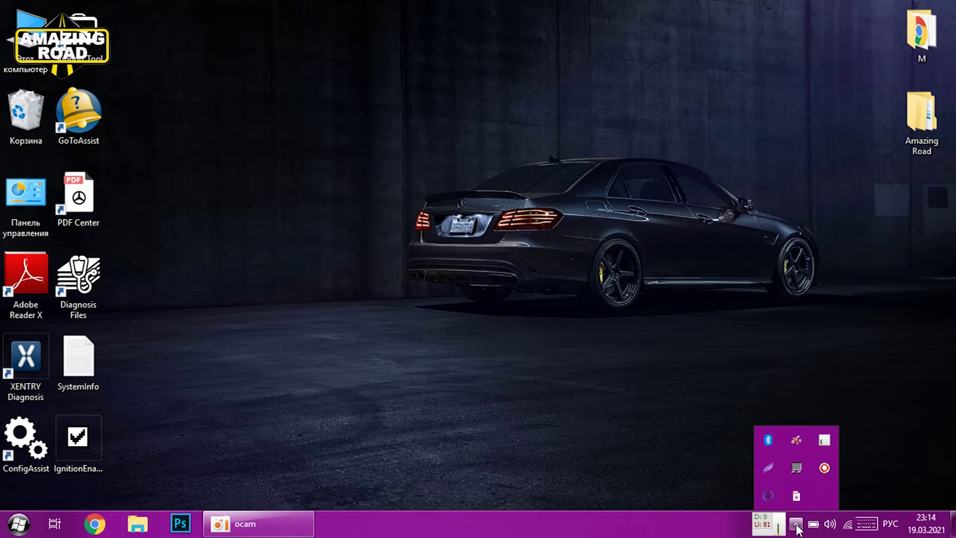
left_click(796, 524)
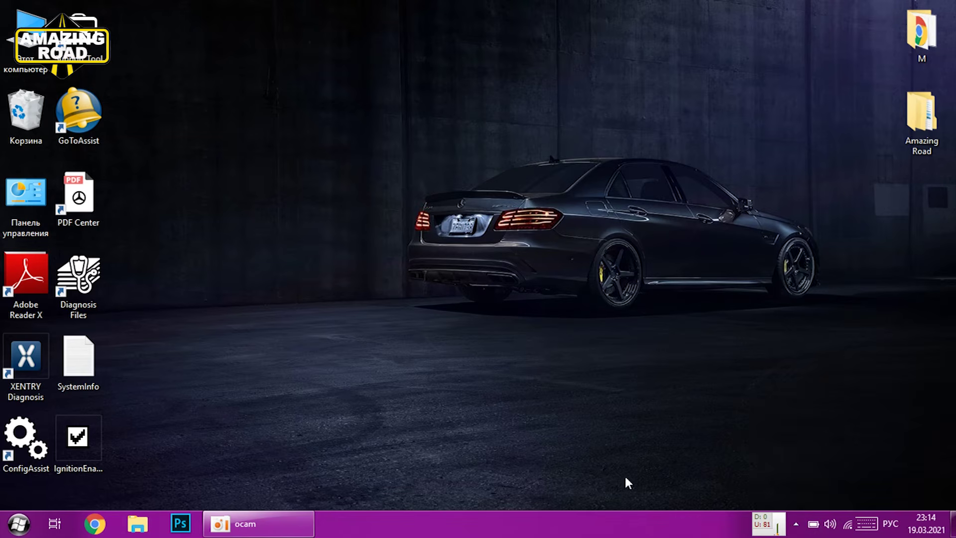
Start XENTRY Diagnosis with the Tactrix OpenPort 2.0 J2534 device and dismiss the login window.
double_click(30, 351)
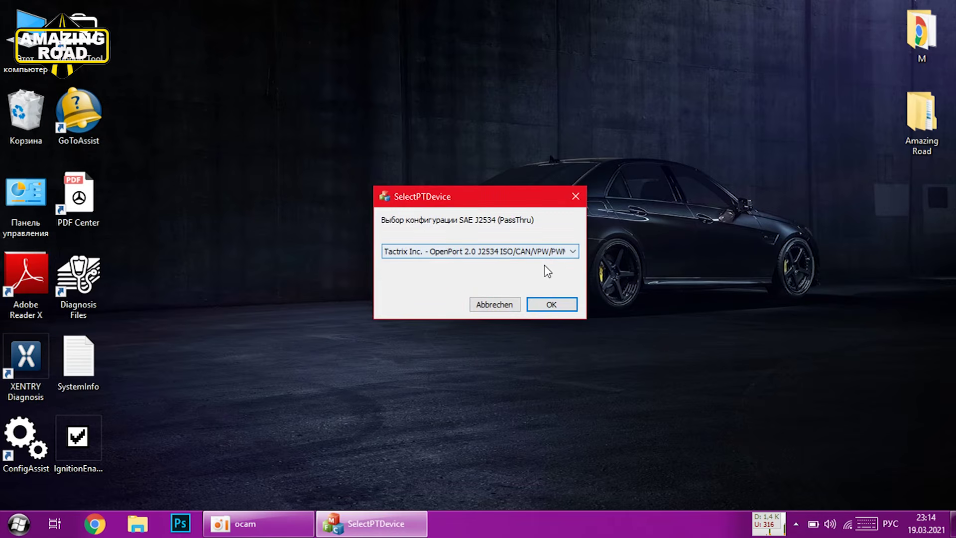
left_click(559, 308)
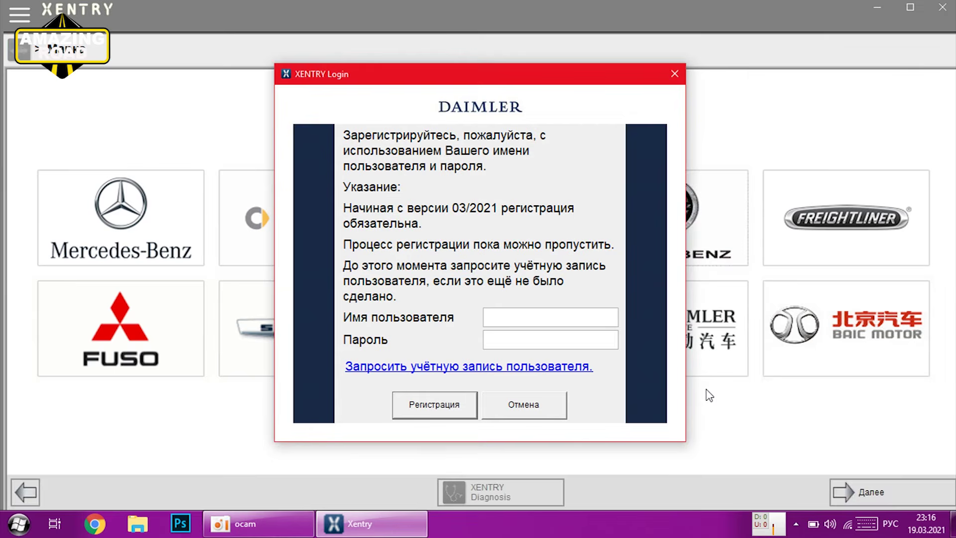
left_click(674, 75)
Identify the vehicle as Mercedes-Benz E (212), model 212.034 E 200 sedan, with engine 274.920 and transmission 722.995.
left_click(127, 219)
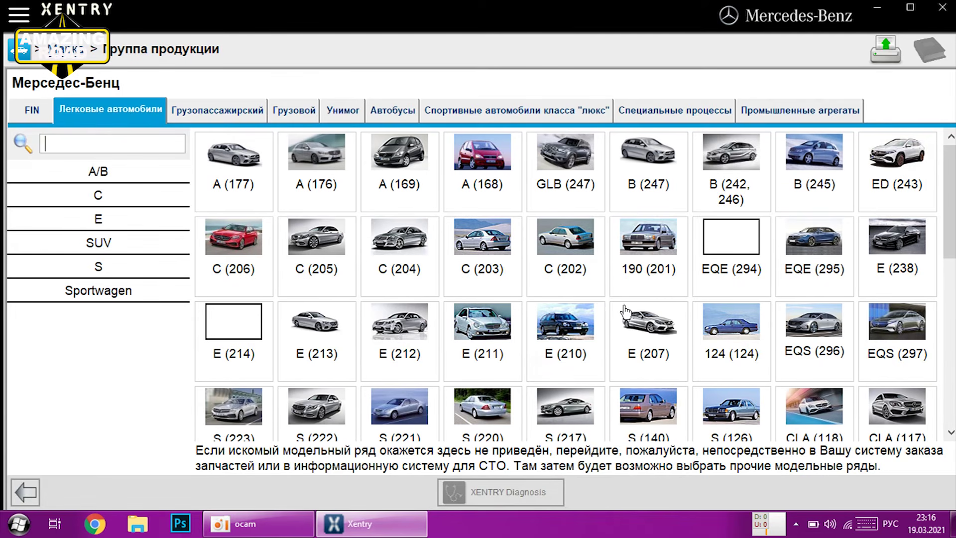
left_click(409, 330)
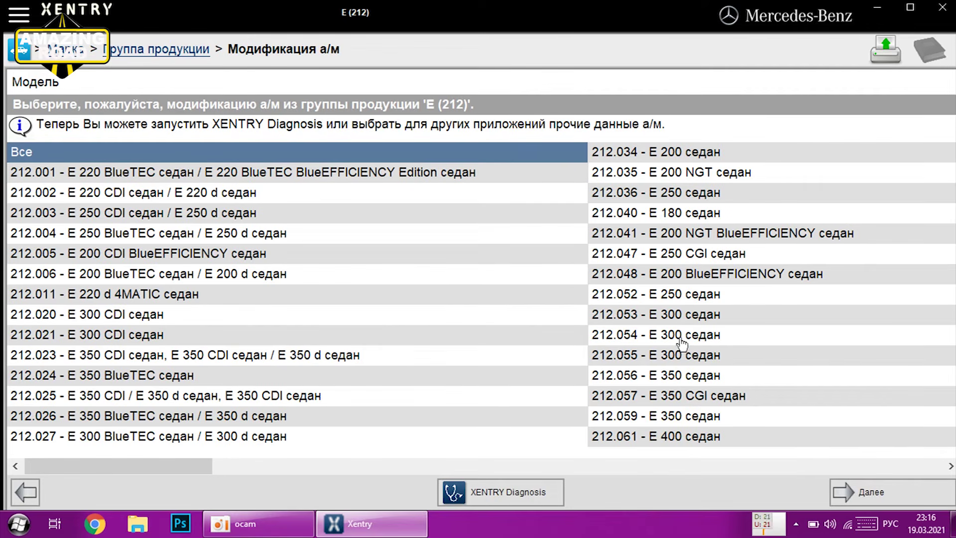
left_click(665, 156)
left_click(874, 491)
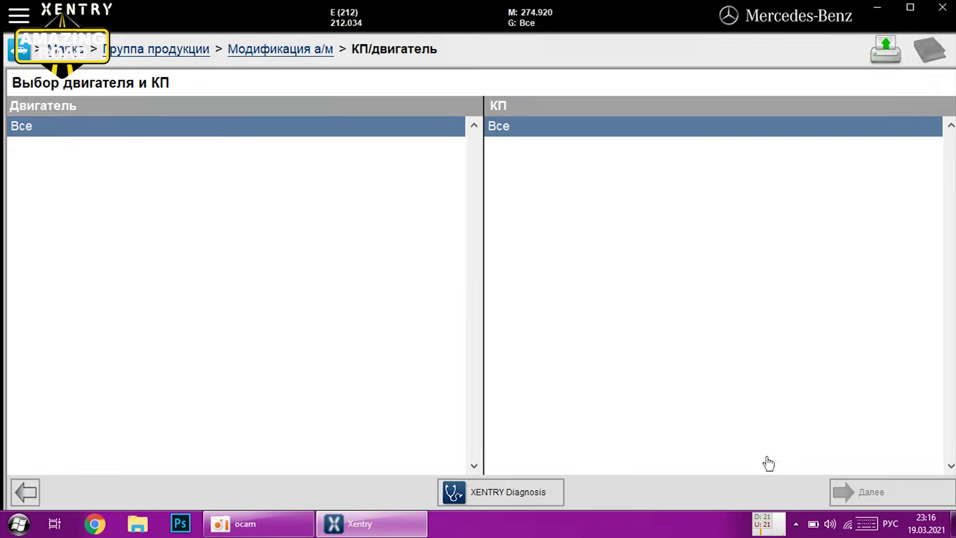
left_click(534, 174)
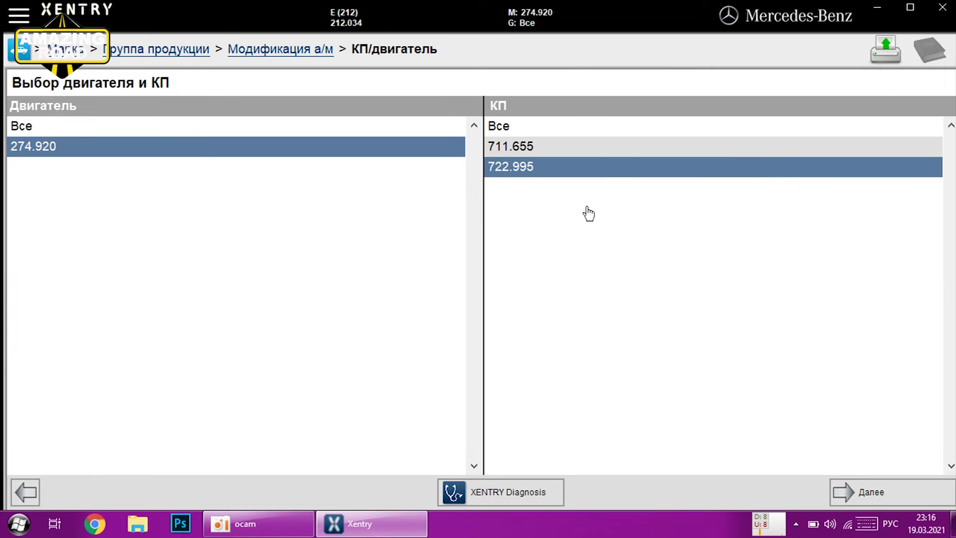
left_click(898, 491)
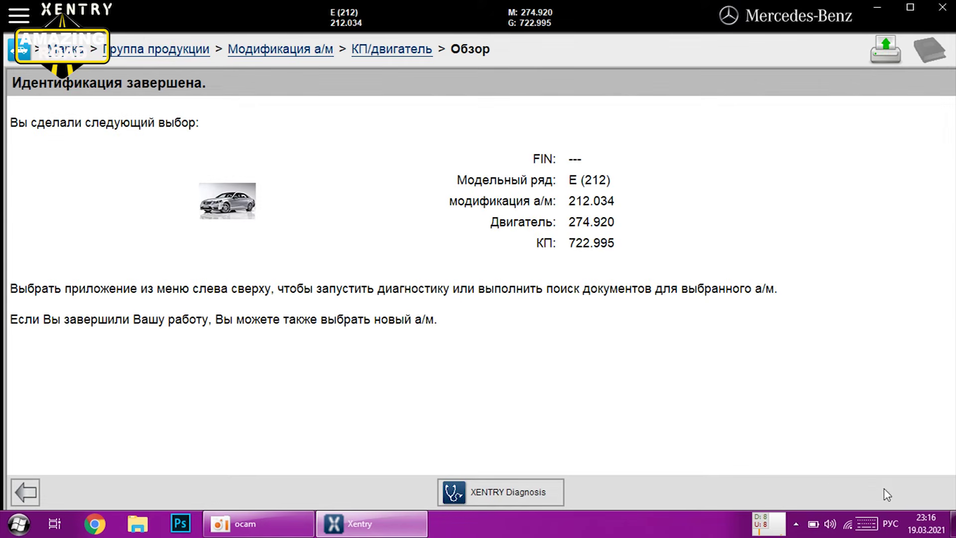
Start the diagnosis of the selected vehicle, acknowledge the ignition notice, mark the ignition as on and continue.
left_click(517, 494)
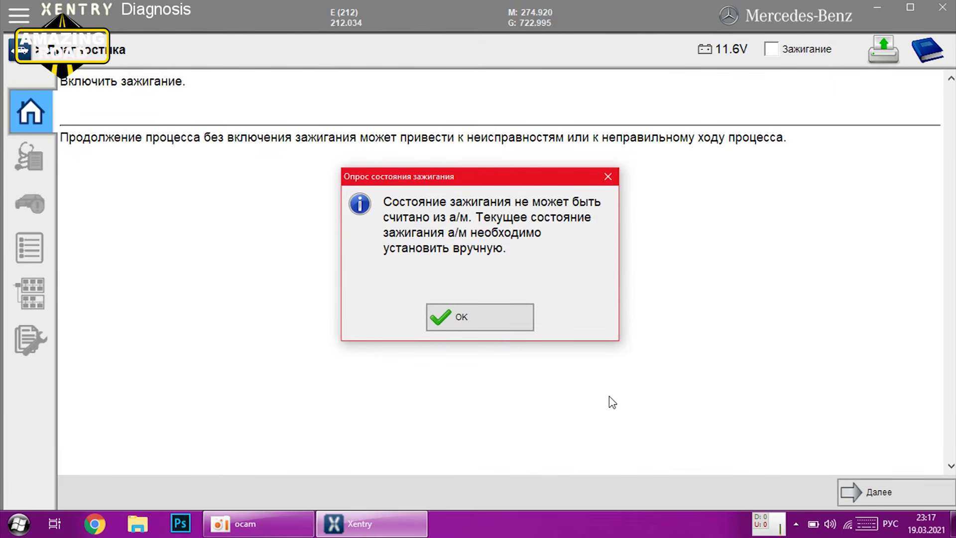
left_click(505, 329)
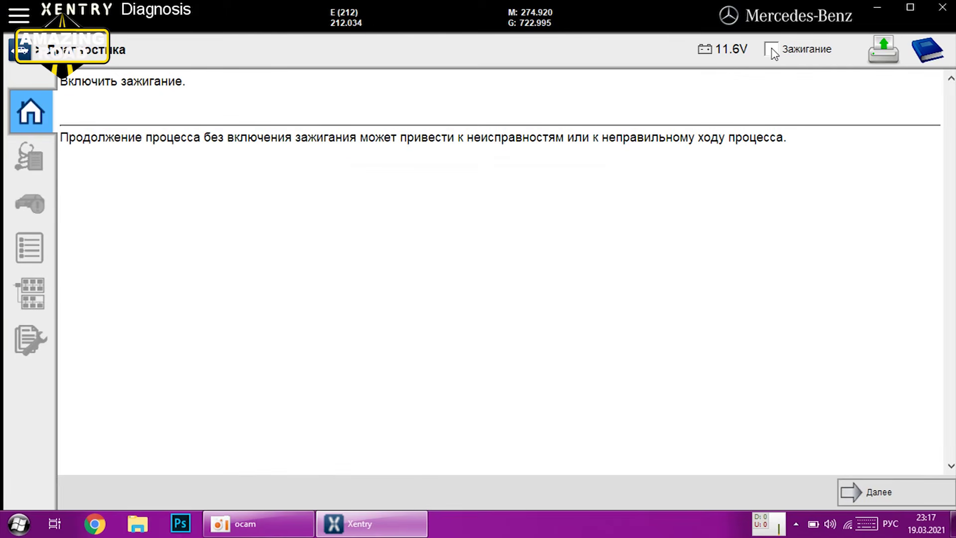
left_click(846, 503)
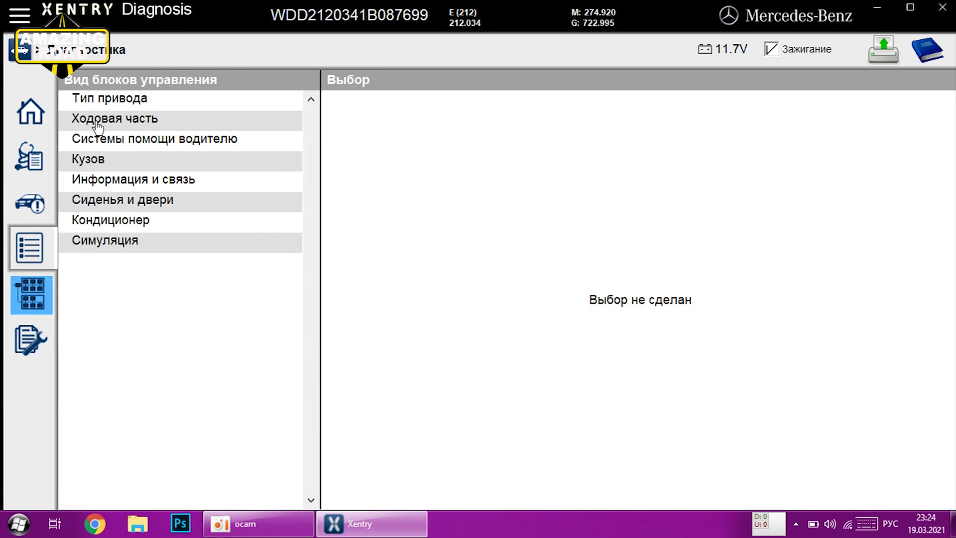
Open the drive type (Тип привода) control unit group, then exit XENTRY and confirm ending the diagnosis session.
left_click(97, 102)
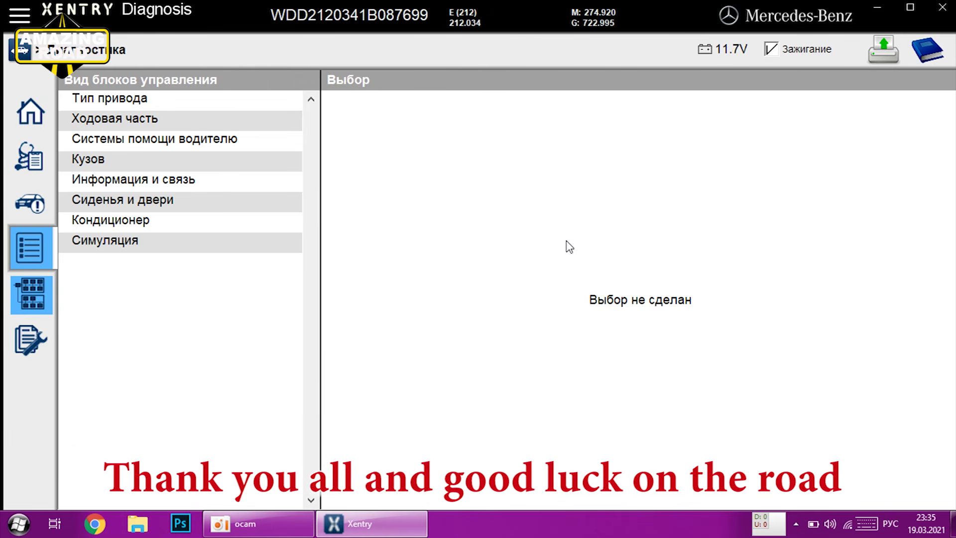
left_click(946, 11)
left_click(444, 321)
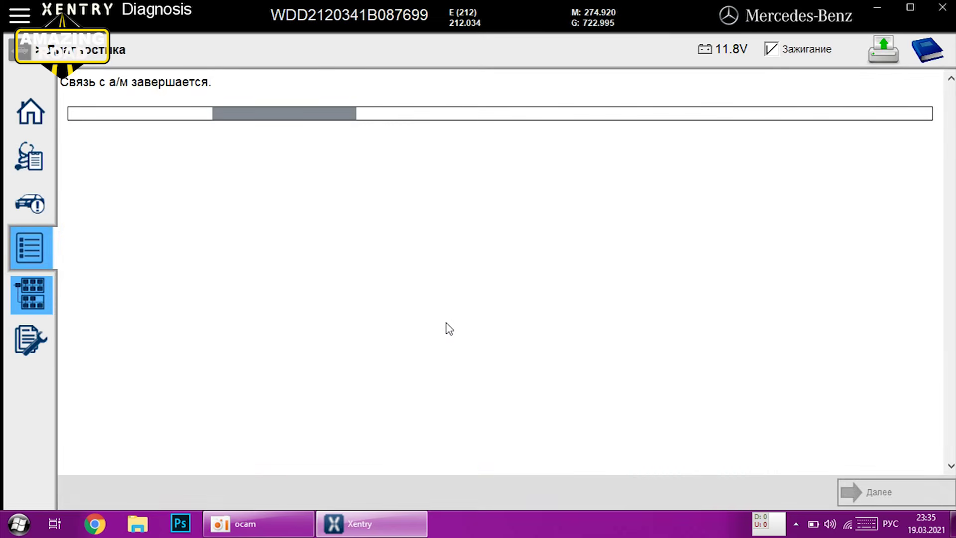